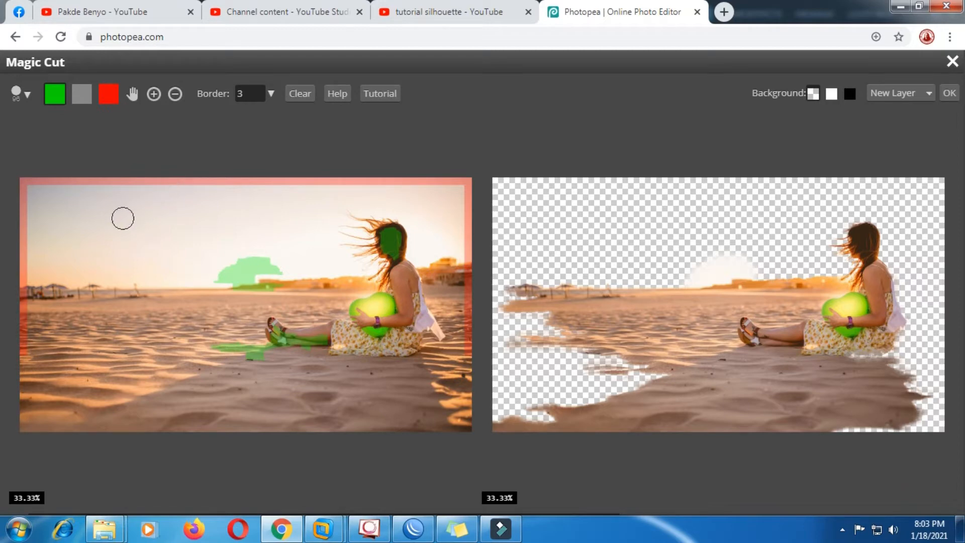
Step: Erase the stray foreground marks over the horizon sky and the sand below the feet with the neutral grey brush
left_click(82, 94)
mouse_move(278, 254)
left_mouse_down()
mouse_move(213, 280)
mouse_move(286, 280)
mouse_move(252, 289)
left_mouse_up()
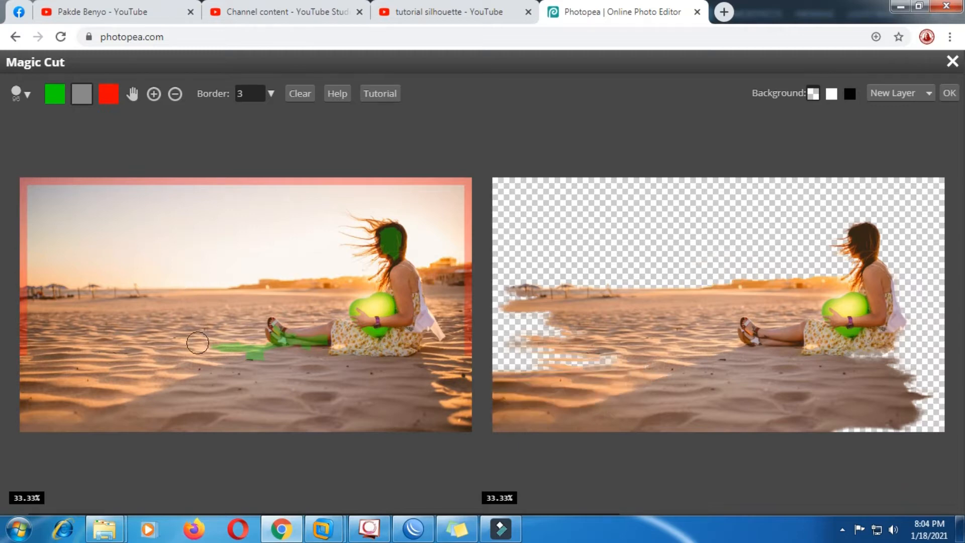
left_click_drag(216, 342, 254, 355)
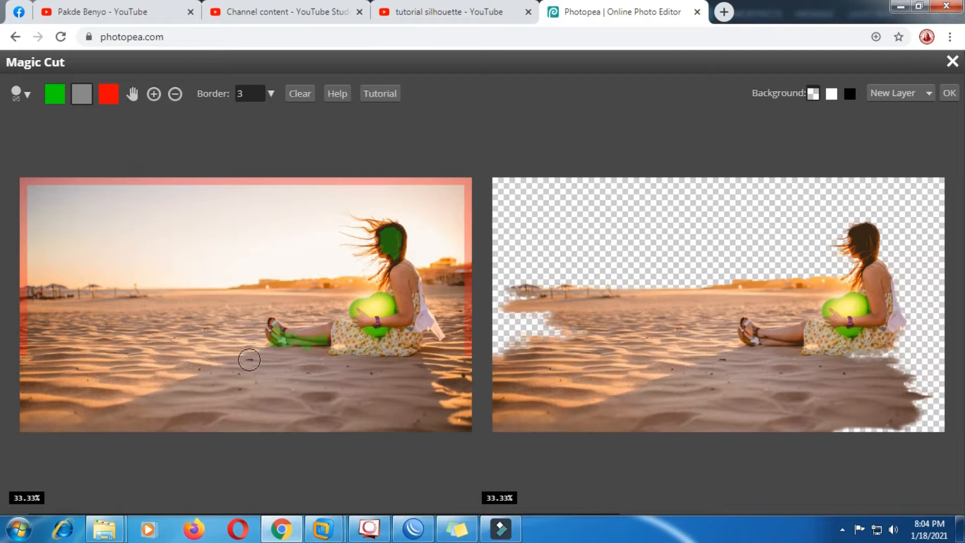
Step: Paint background marks over the open sand, the horizon dunes up to the woman, and the dark sand patch below her
left_click(110, 97)
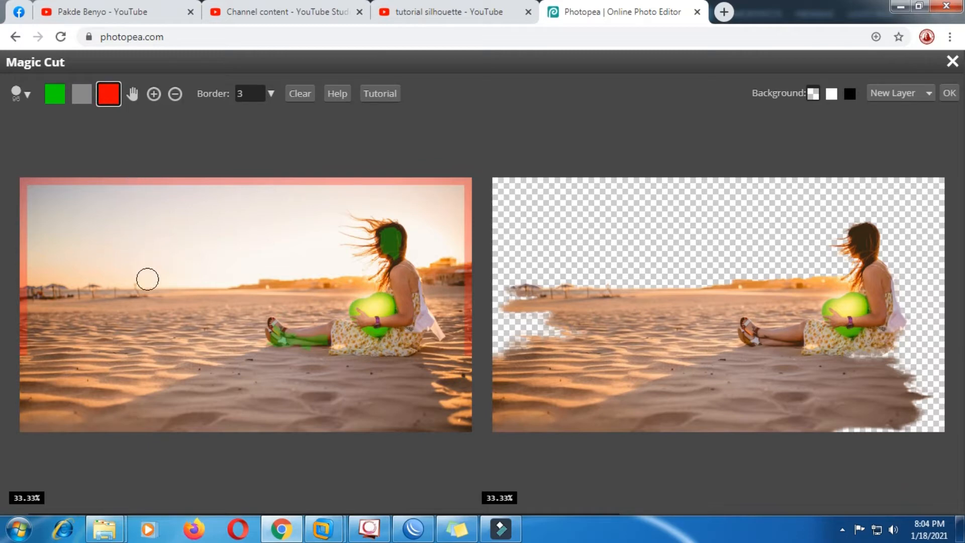
mouse_move(173, 308)
left_mouse_down()
mouse_move(181, 384)
mouse_move(194, 400)
left_mouse_up()
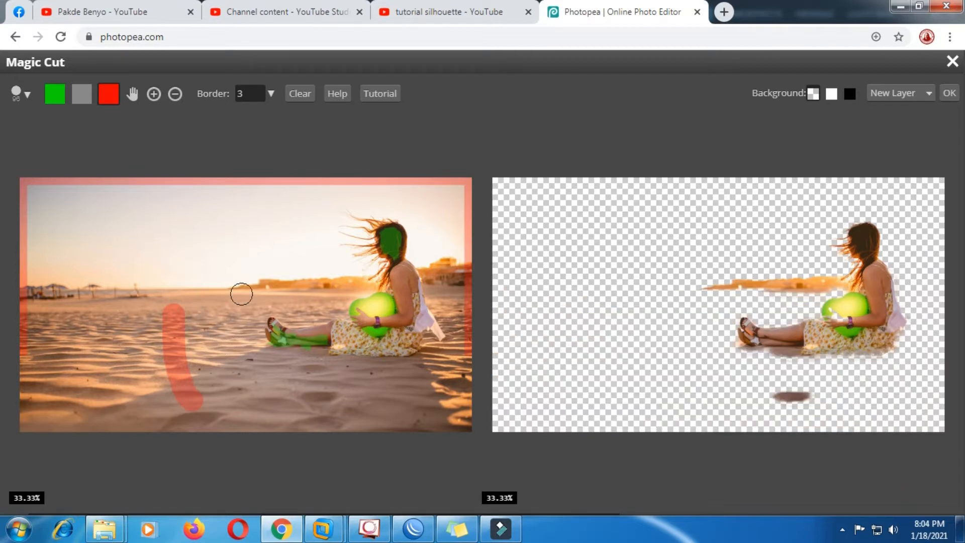
left_click(297, 286)
left_click_drag(297, 286, 231, 286)
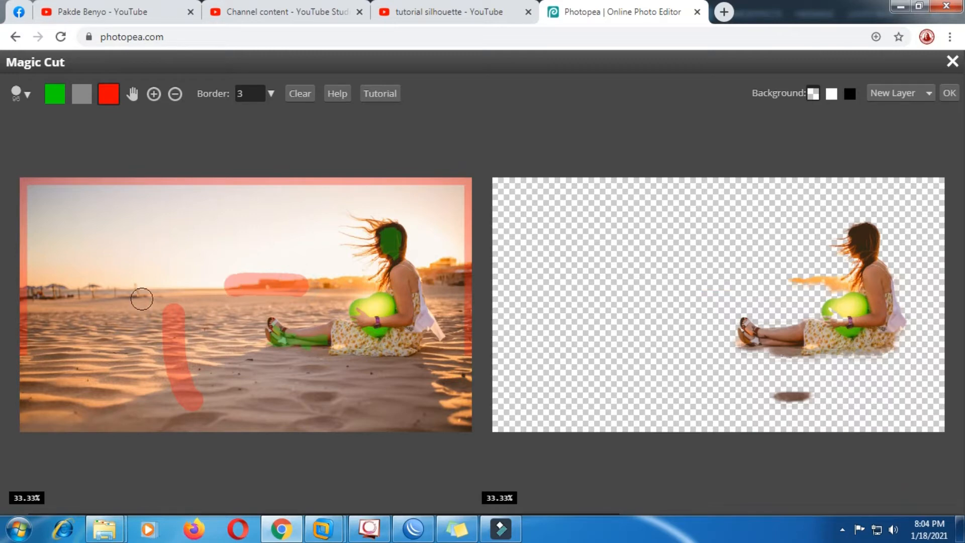
left_click_drag(352, 276, 218, 277)
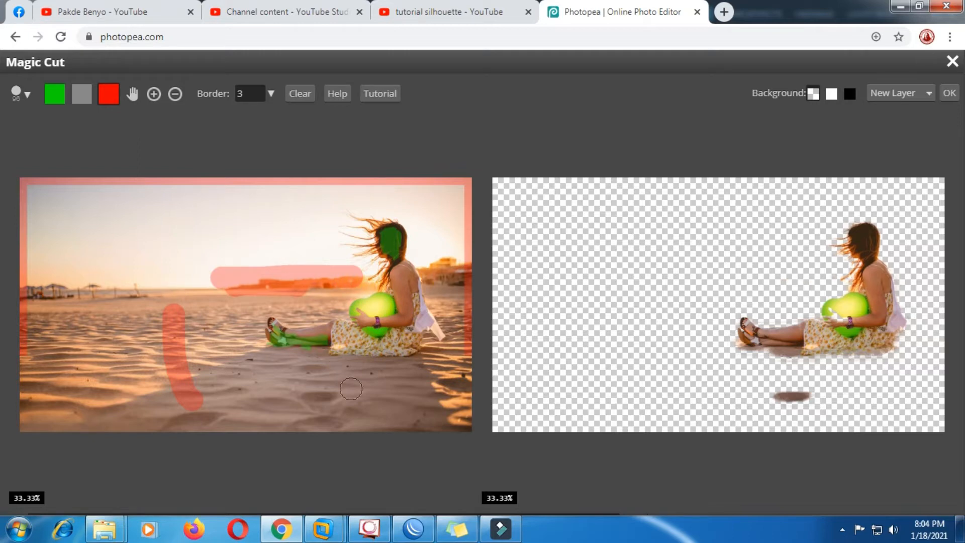
left_click_drag(343, 397, 300, 398)
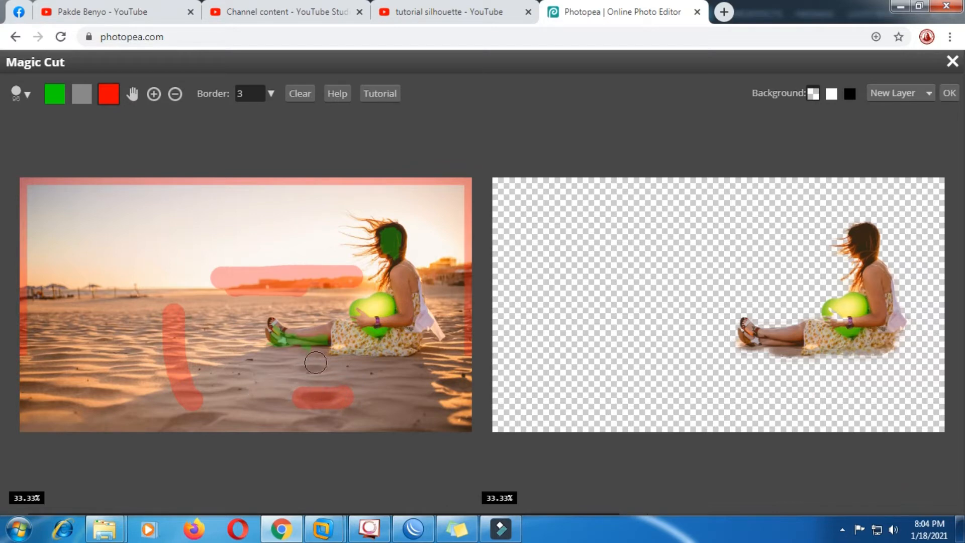
Step: Erase the foreground marks that spill onto the sand beneath the woman's legs and sandals with the neutral grey brush
scroll(308, 371, "up", 1)
scroll(309, 374, "up", 1)
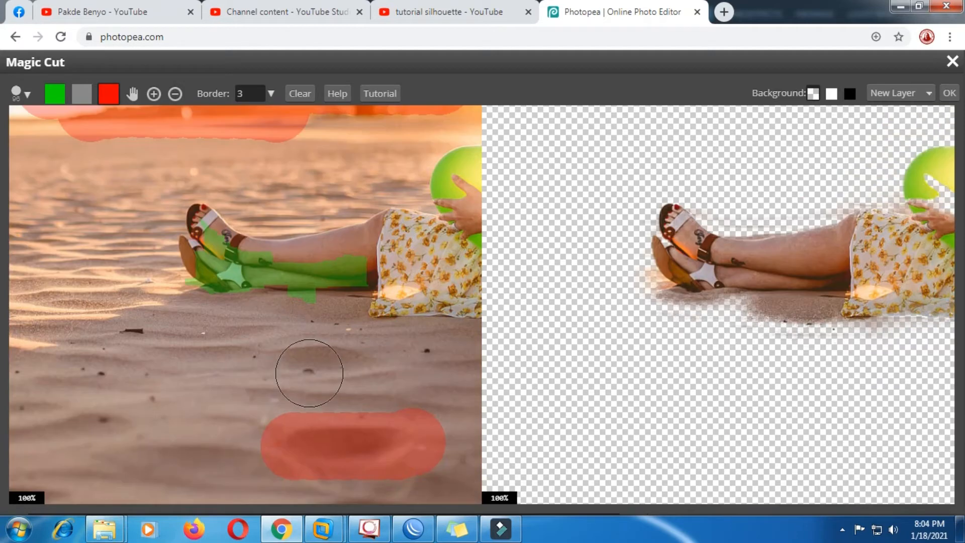
left_click(82, 93)
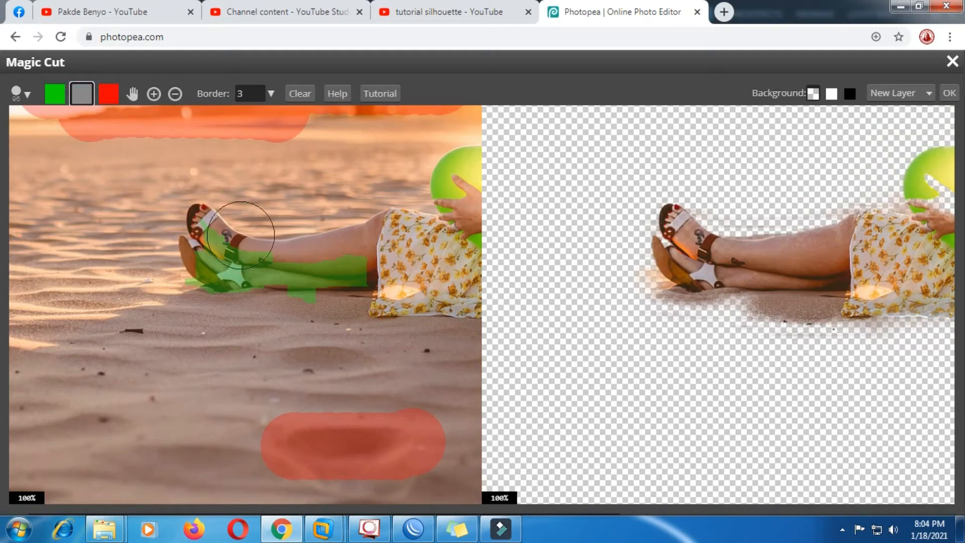
left_click_drag(301, 319, 297, 323)
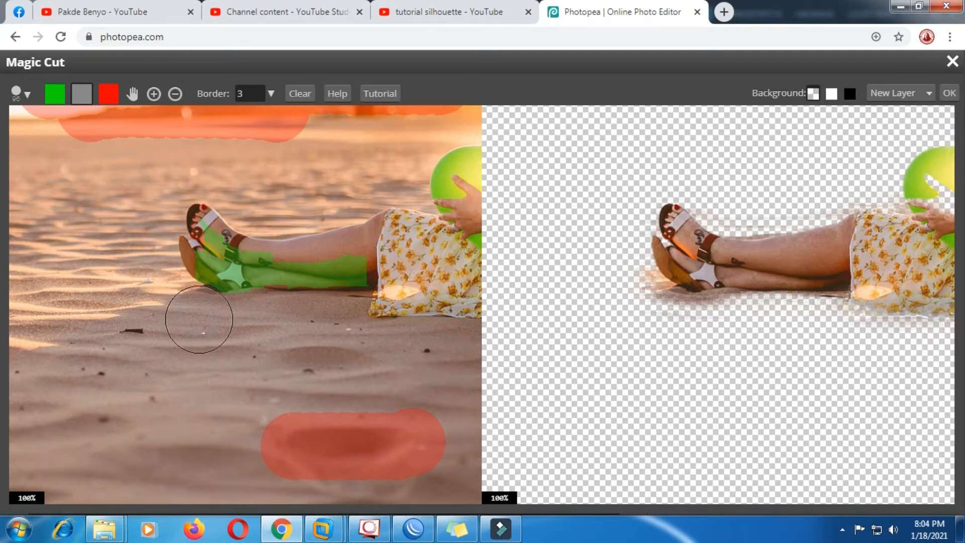
left_click(247, 321)
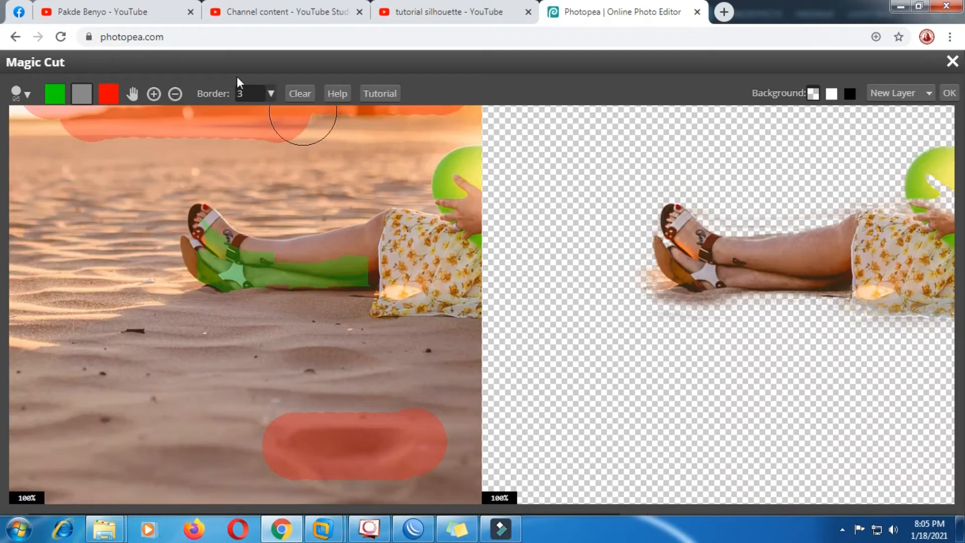
Step: Paint foreground marks over the green balloon, the hand and wrist, and the floral skirt
left_click(55, 95)
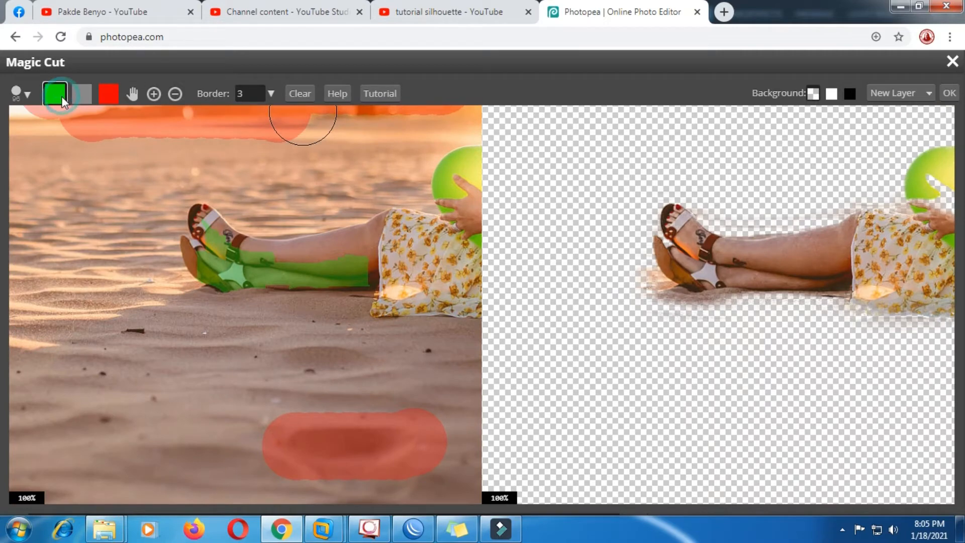
left_click_drag(350, 211, 164, 238)
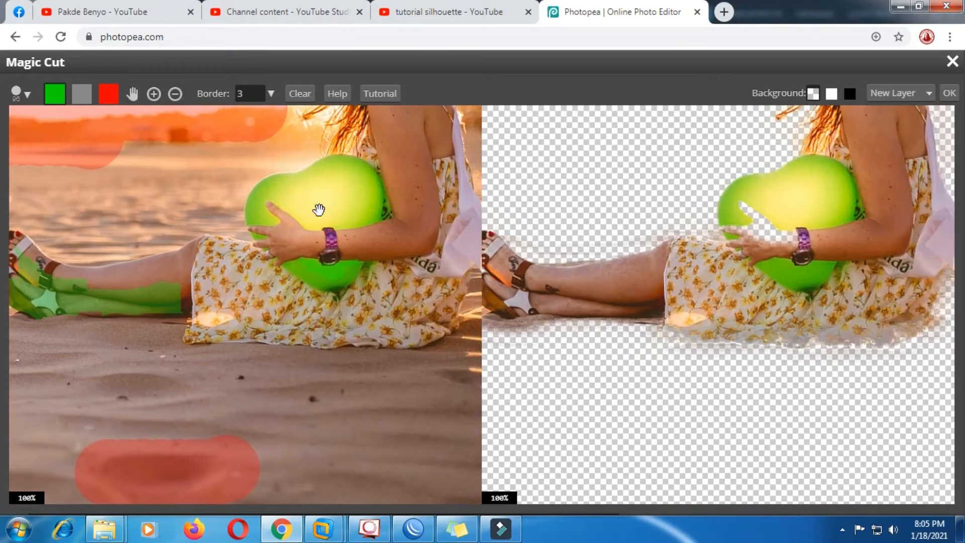
mouse_move(332, 203)
left_mouse_down()
mouse_move(323, 198)
mouse_move(313, 220)
left_mouse_up()
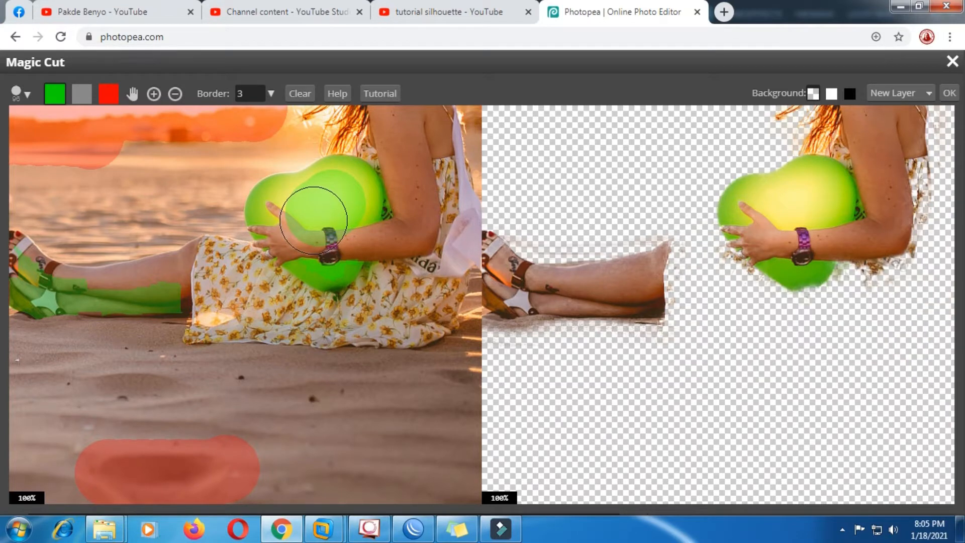
left_click_drag(323, 233, 302, 277)
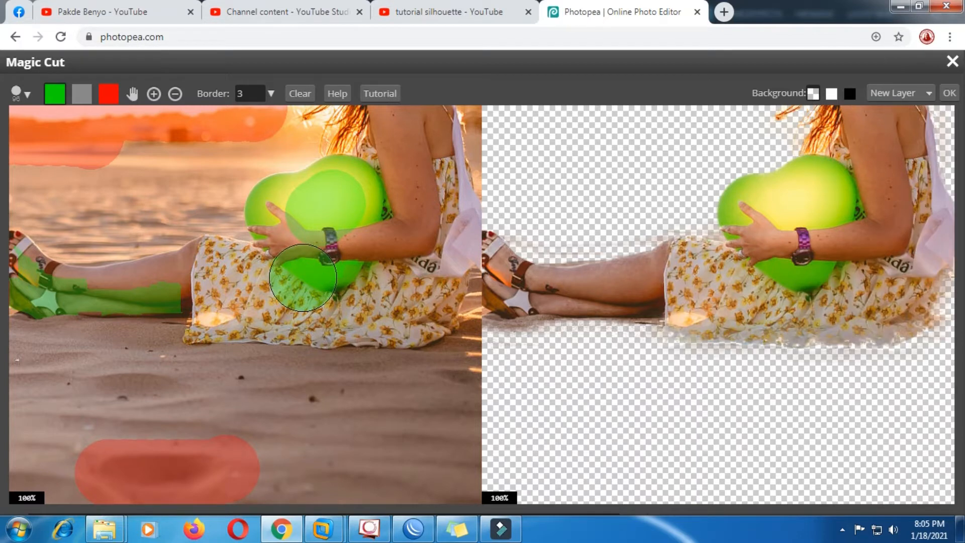
mouse_move(399, 261)
left_mouse_down()
mouse_move(232, 282)
mouse_move(240, 269)
left_mouse_up()
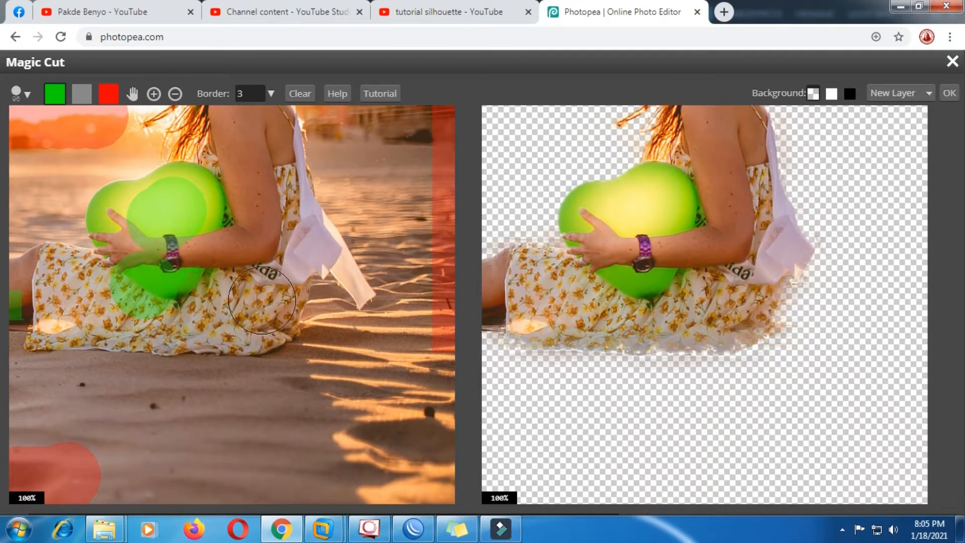
left_click(249, 296)
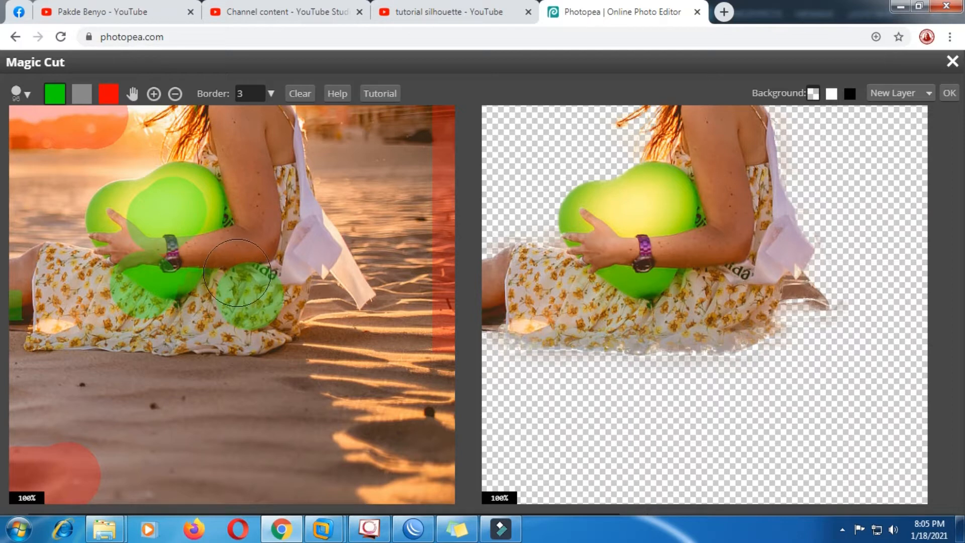
Step: Reduce the brush size to 13 px and mark the white cloth hanging behind the woman as foreground
left_click(21, 94)
left_click_drag(84, 132, 51, 132)
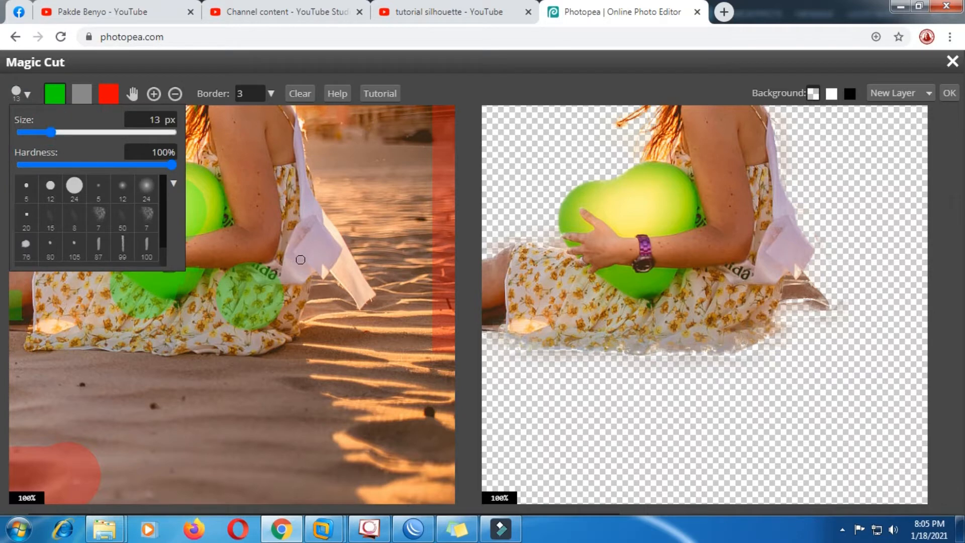
left_click_drag(322, 250, 355, 284)
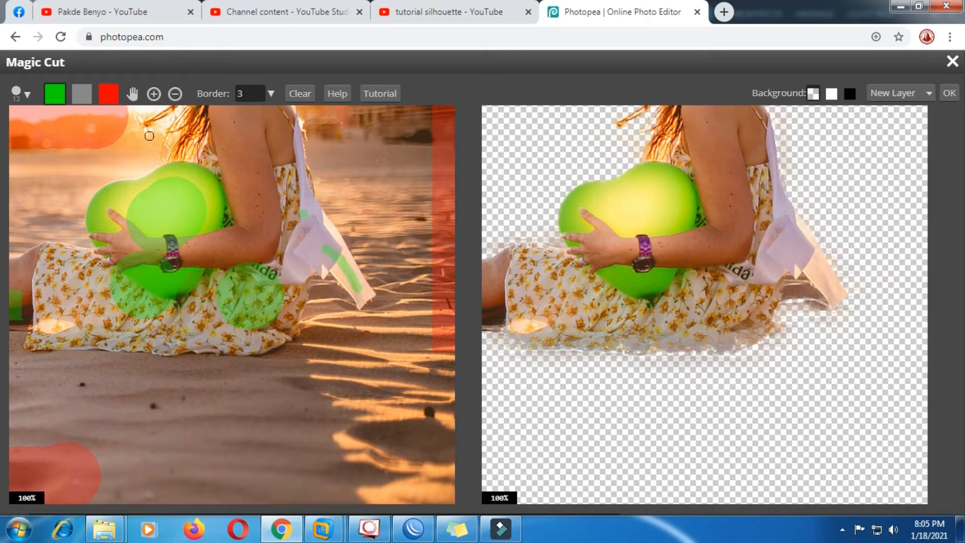
Step: Mark the sand between the skirt and the hanging cloth as background, and output the cutout as a new layer
left_click(108, 94)
left_click_drag(326, 294, 337, 336)
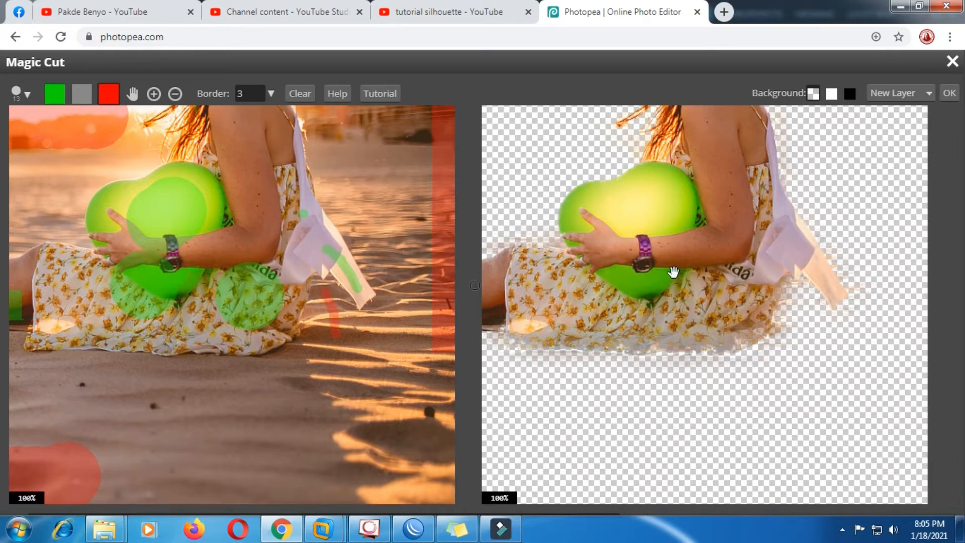
scroll(673, 272, "down", 2)
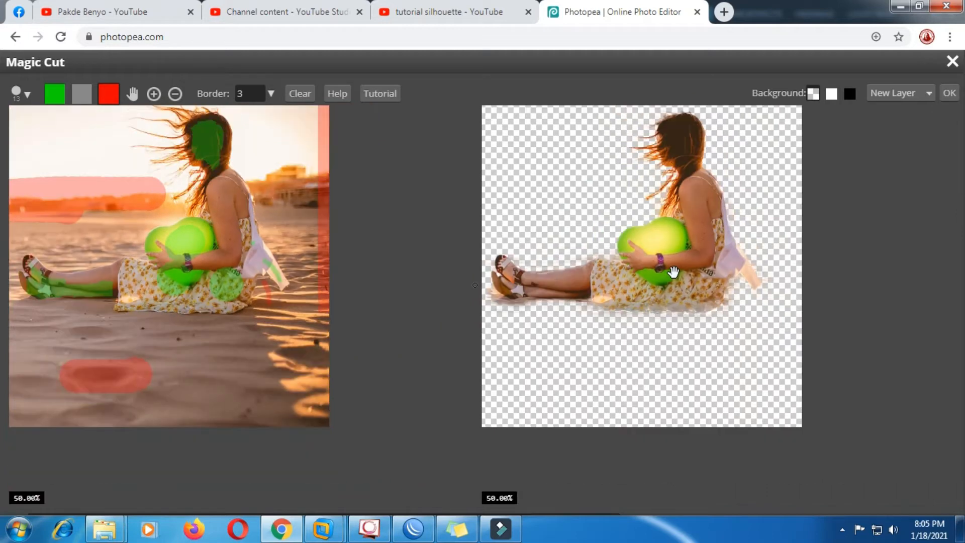
scroll(673, 272, "down", 1)
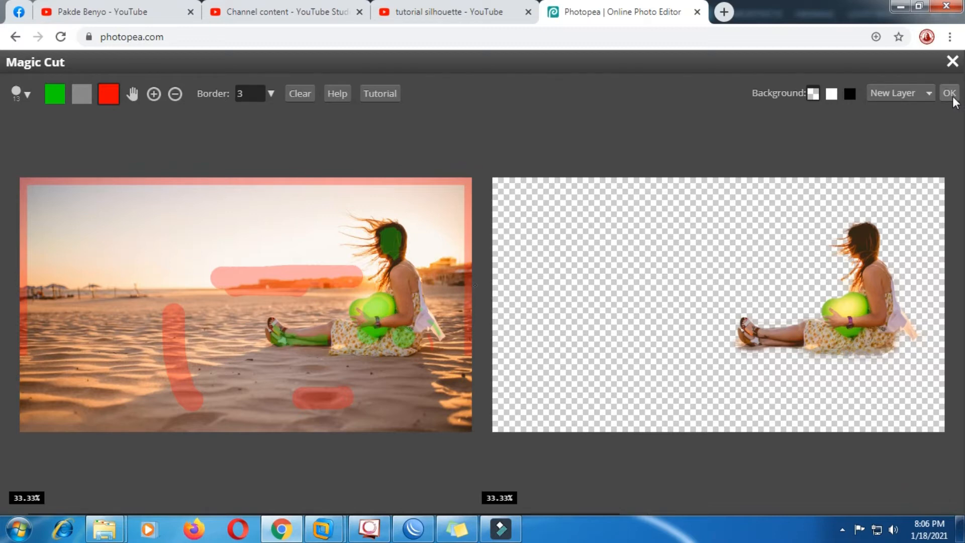
left_click(949, 94)
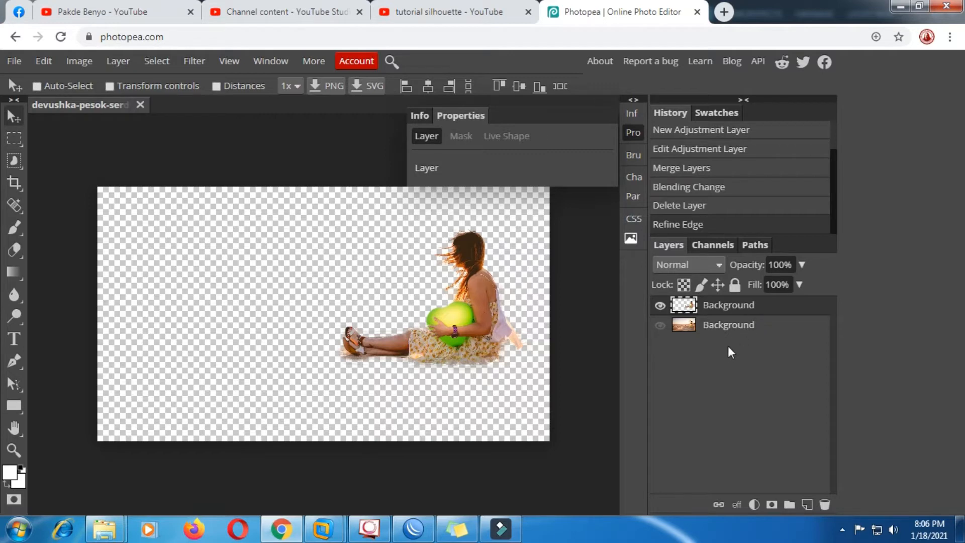
Step: Make the original photo layer visible beneath the cutout layer
left_click(661, 325)
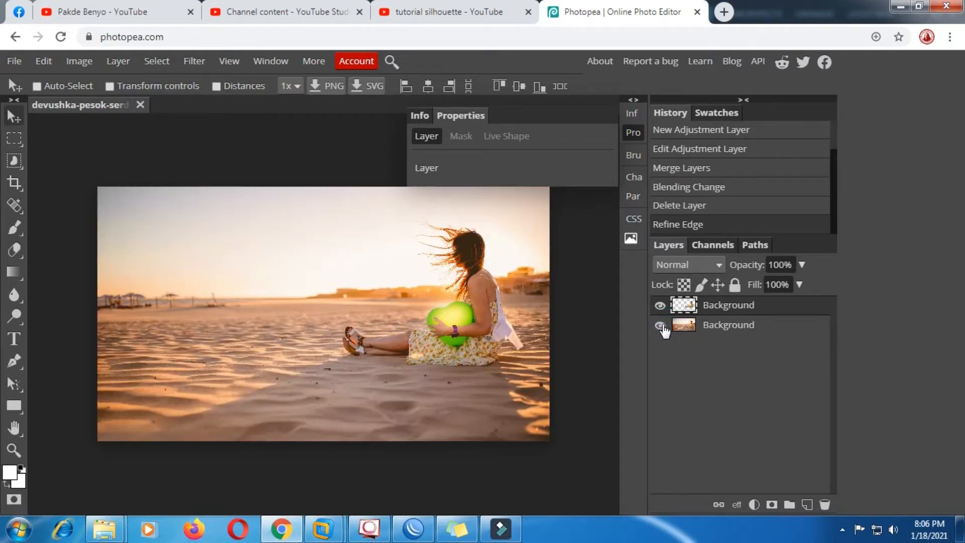
left_click(661, 327)
left_click(661, 327)
Step: Add a Threshold adjustment layer above the cutout and clip it to the cutout layer
left_click(754, 504)
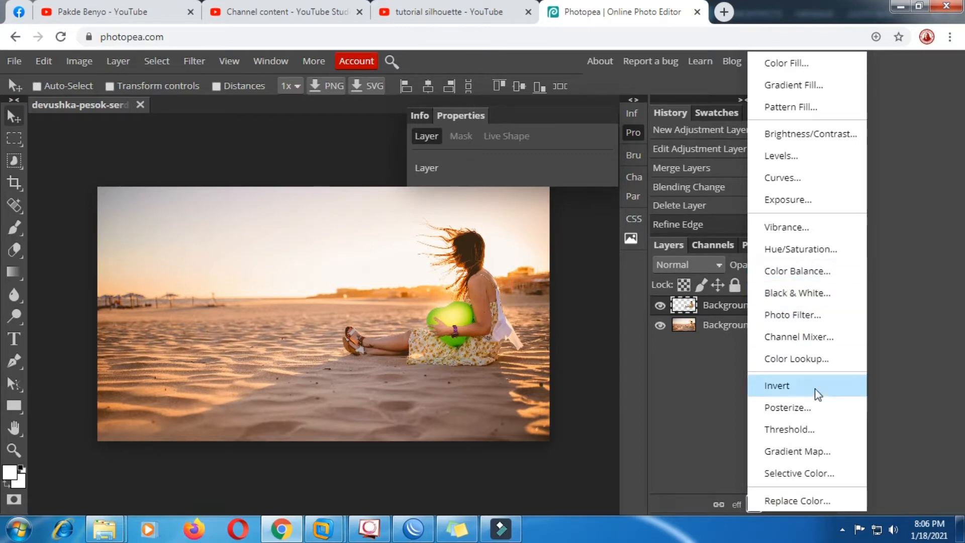
left_click(755, 432)
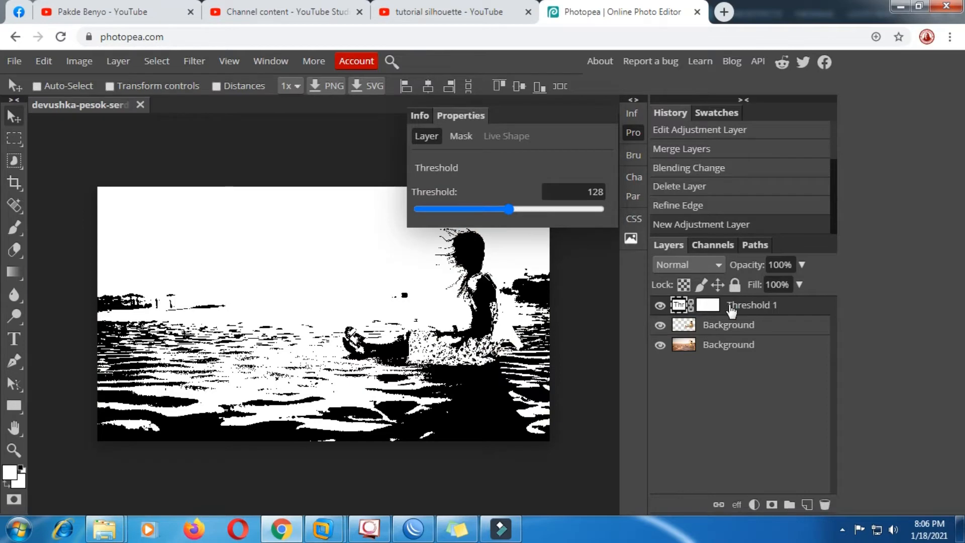
right_click(731, 308)
left_click(767, 374)
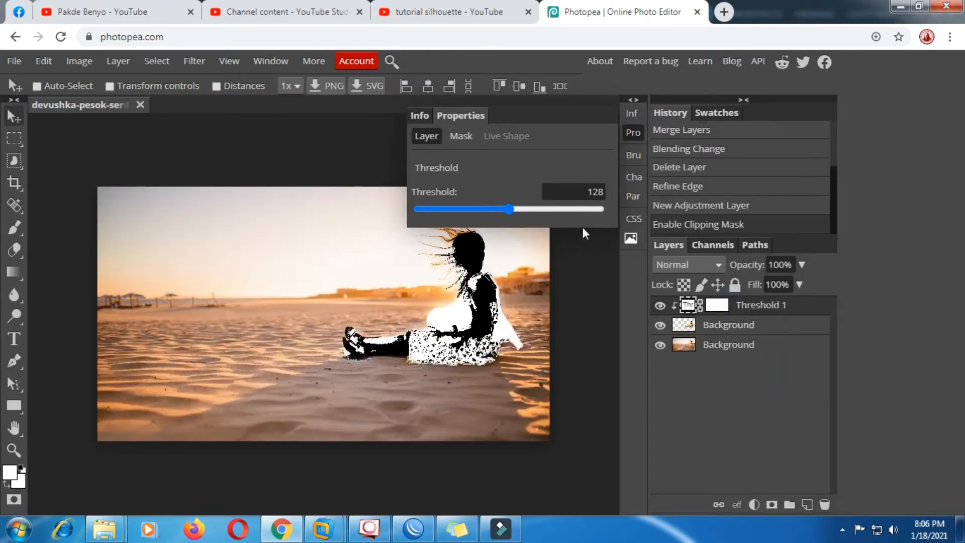
Step: Set the threshold level to 252 and merge the Threshold adjustment down into the cutout layer
left_click_drag(510, 210, 600, 212)
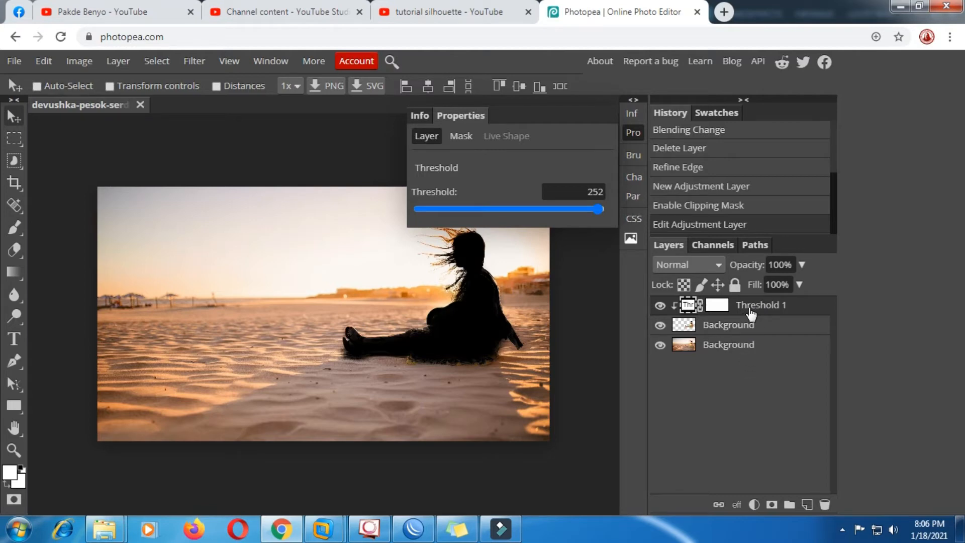
right_click(750, 310)
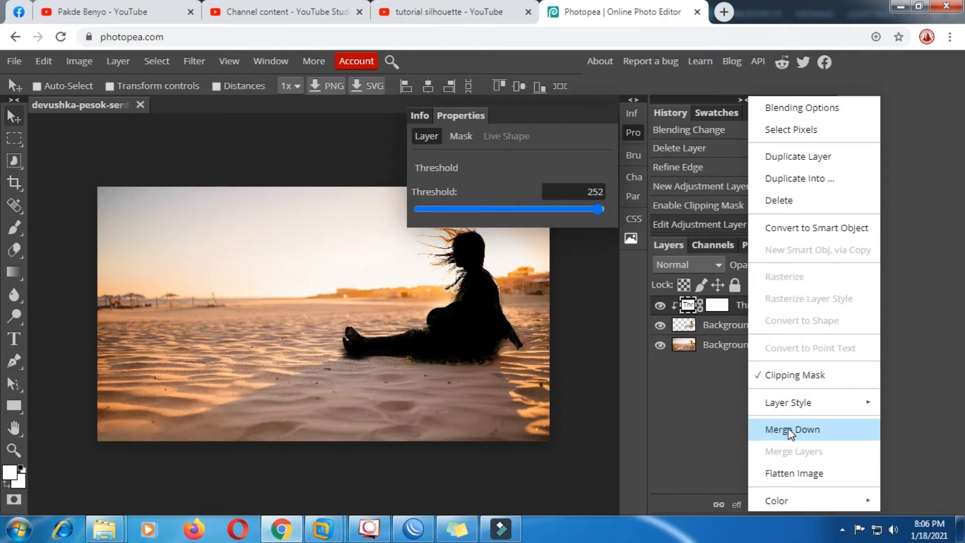
left_click(790, 430)
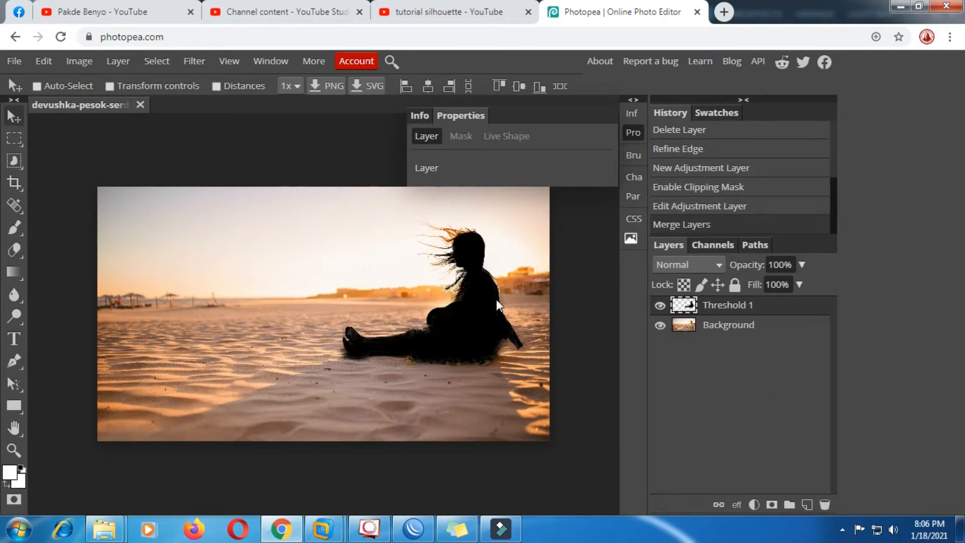
Step: Set the blend mode of the merged silhouette layer to Multiply
scroll(500, 307, "up", 3)
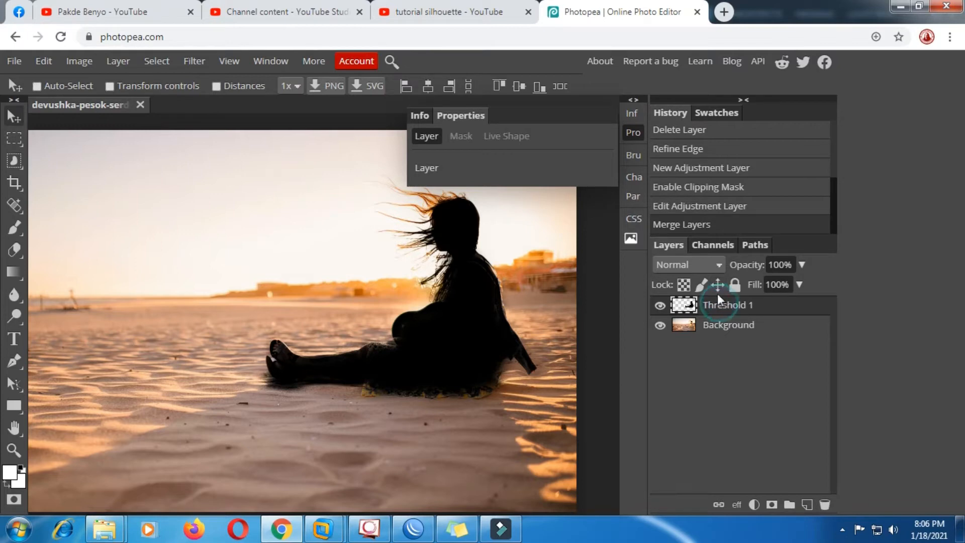
left_click(712, 264)
scroll(712, 219, "down", 1)
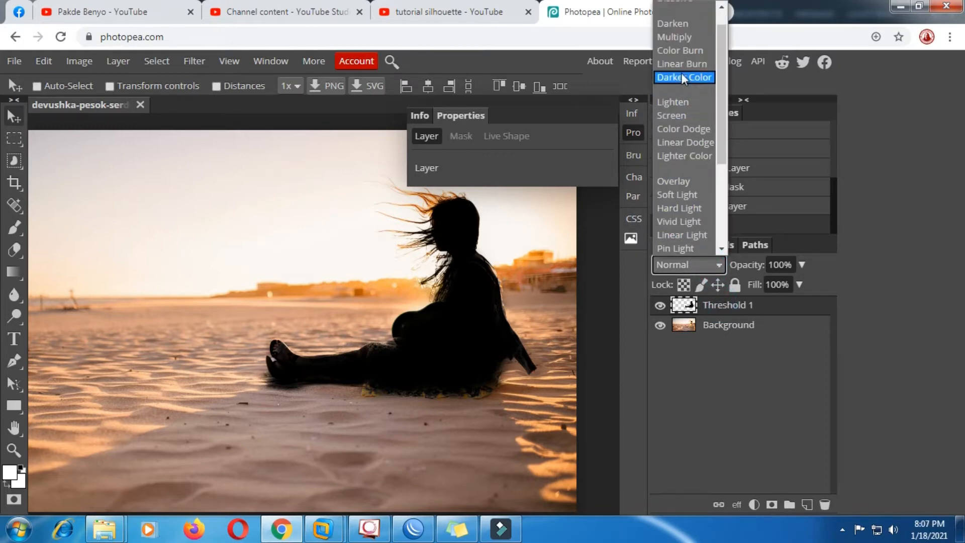
left_click(678, 41)
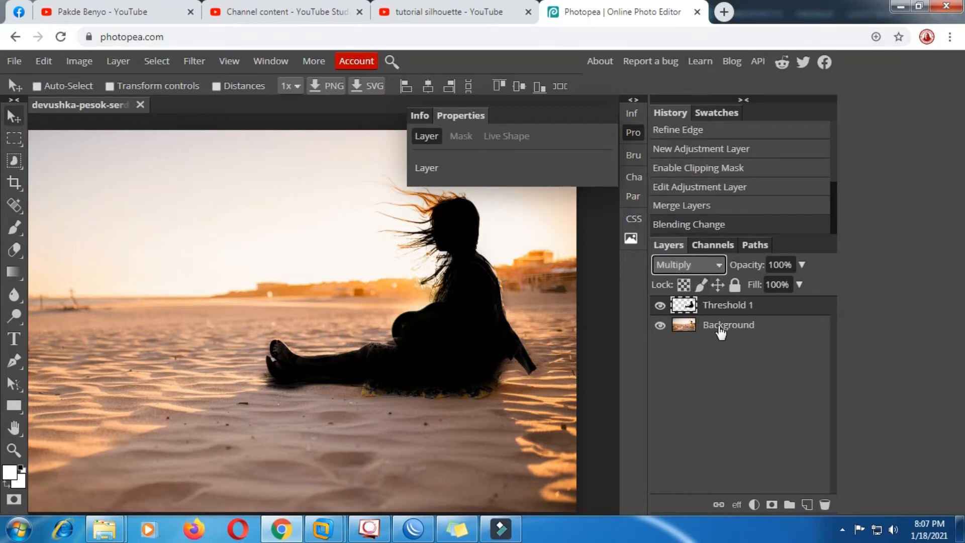
Step: Add a Brightness/Contrast adjustment layer directly above the Background photo layer
left_click(720, 330)
scroll(532, 331, "down", 2)
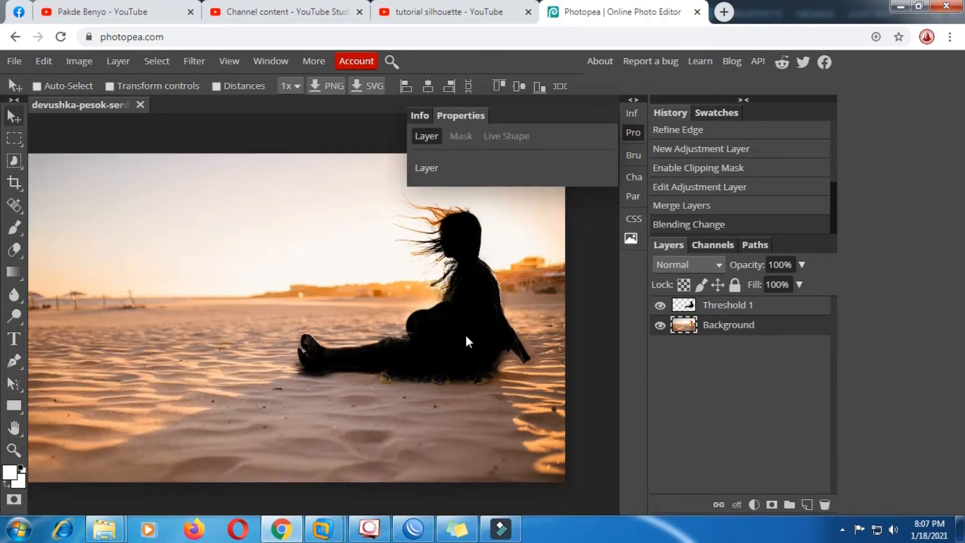
left_click(753, 504)
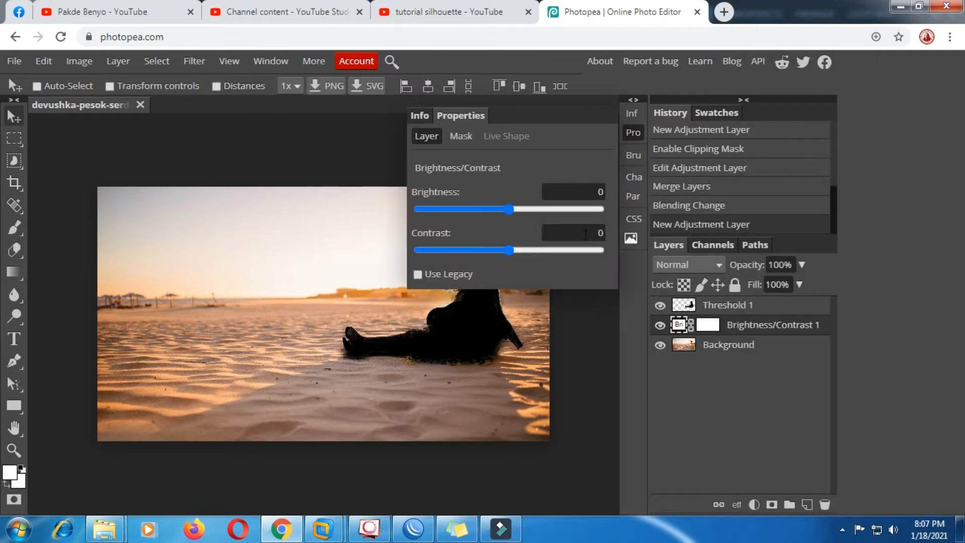
Step: Set the Brightness/Contrast adjustment to brightness -131 and contrast 59
left_click_drag(508, 209, 431, 210)
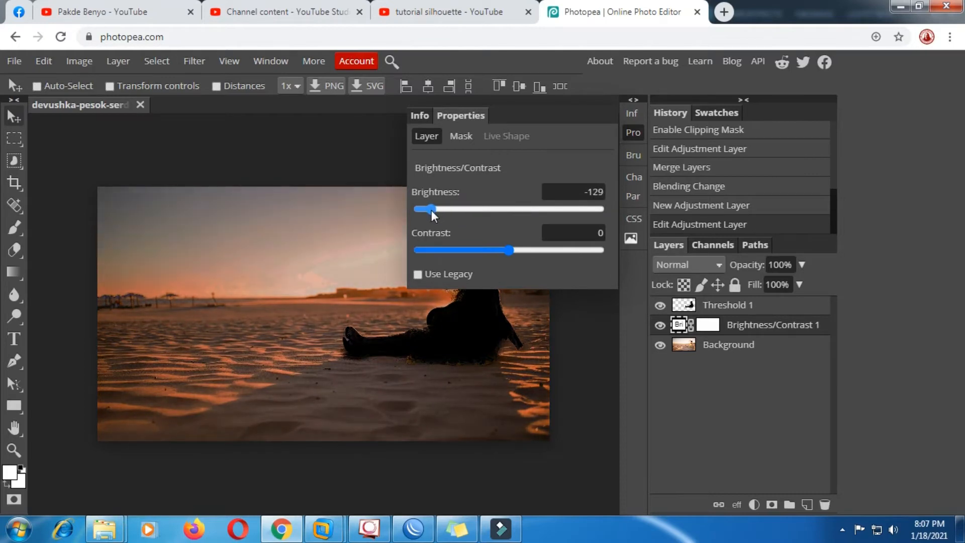
left_click(511, 252)
left_click_drag(511, 251, 562, 249)
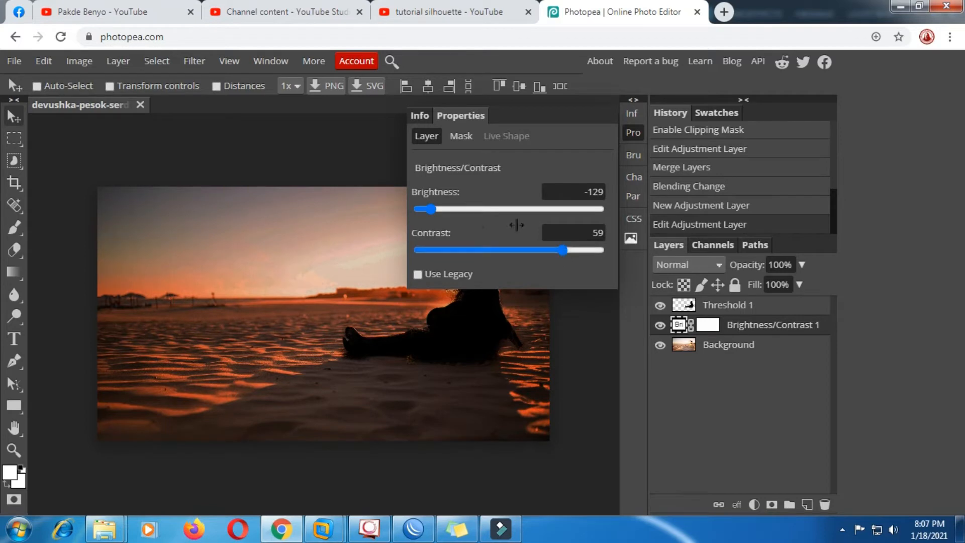
left_click_drag(435, 209, 431, 208)
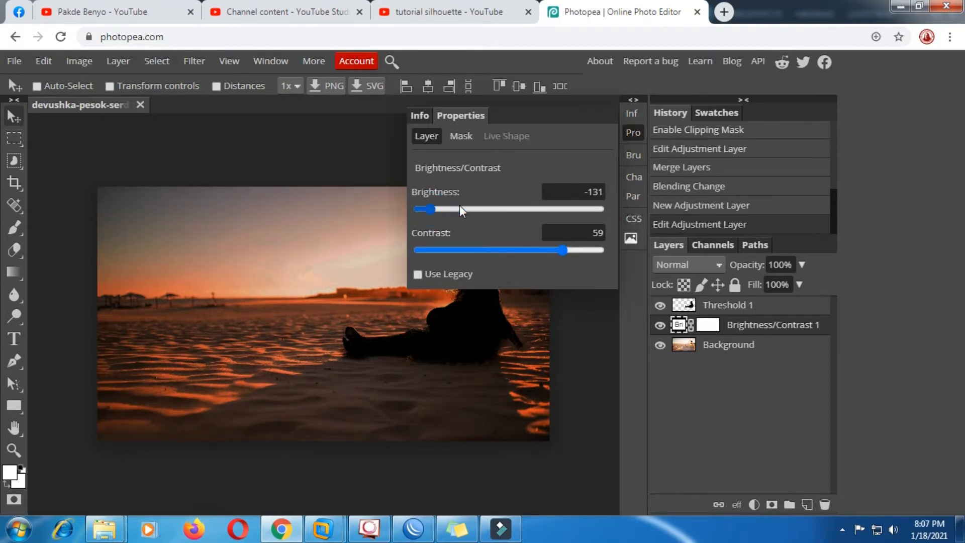
left_click(633, 133)
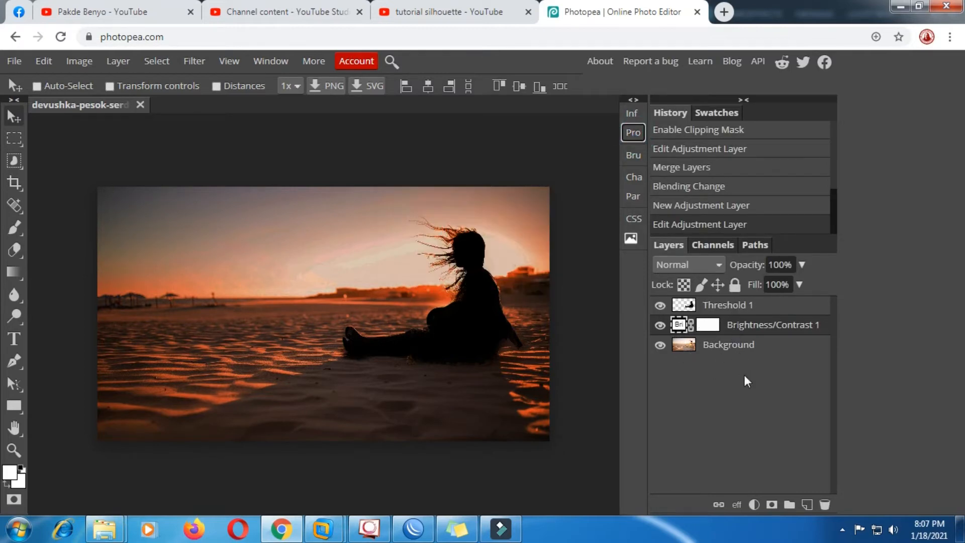
Step: Add a Color Balance adjustment layer above Brightness/Contrast and set its Shadows to Red 48, Green -10 and Blue -4
left_click(753, 504)
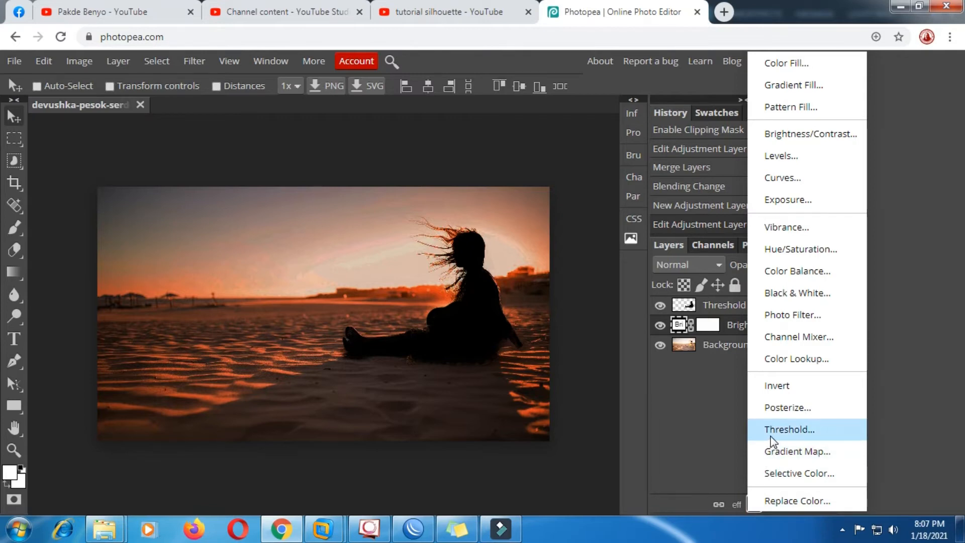
left_click(766, 274)
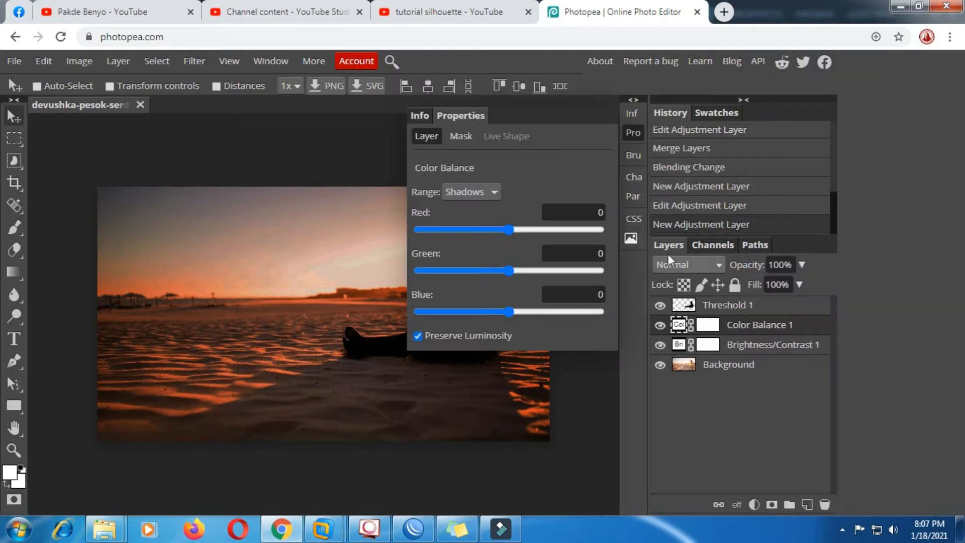
left_click(491, 192)
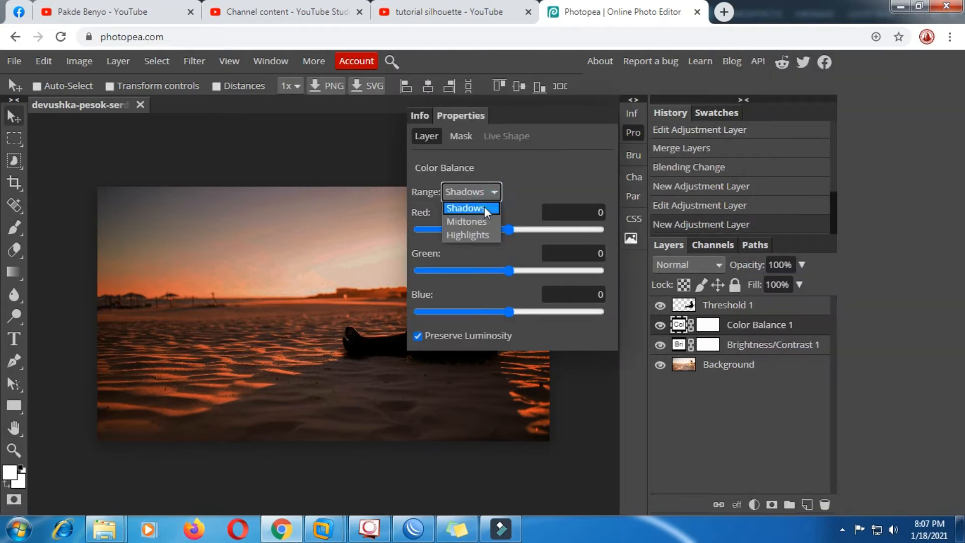
left_click(484, 208)
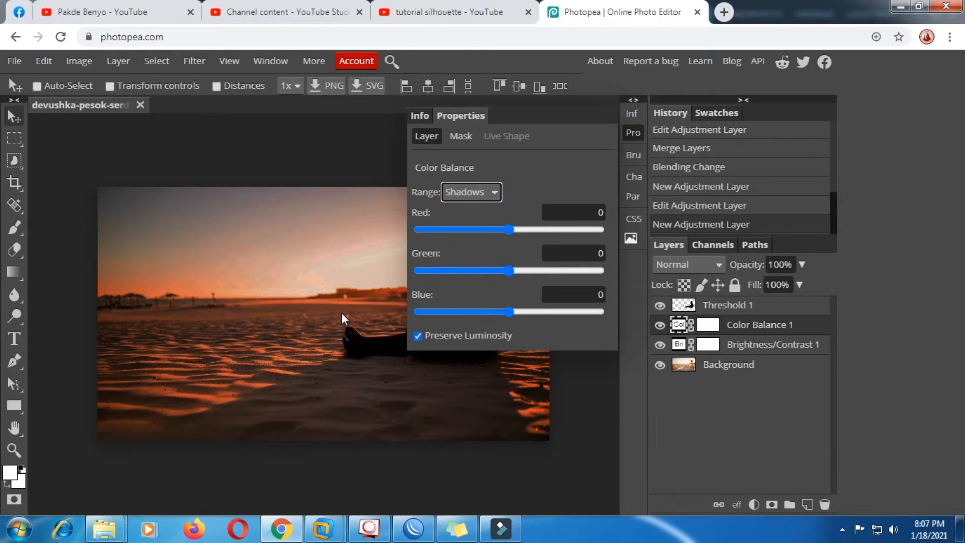
scroll(342, 314, "up", 2)
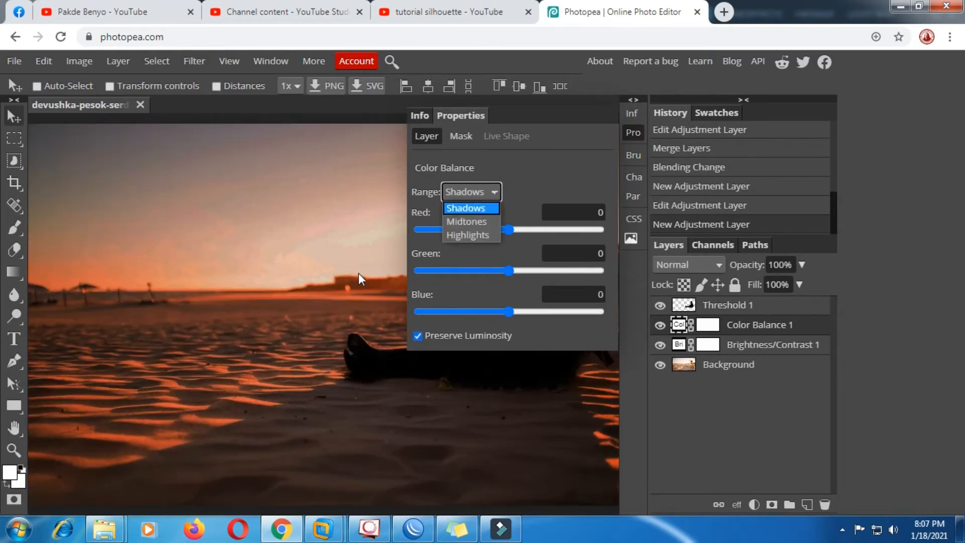
left_click(590, 335)
left_click_drag(389, 312, 307, 327)
scroll(307, 326, "down", 2)
left_click_drag(510, 227, 553, 231)
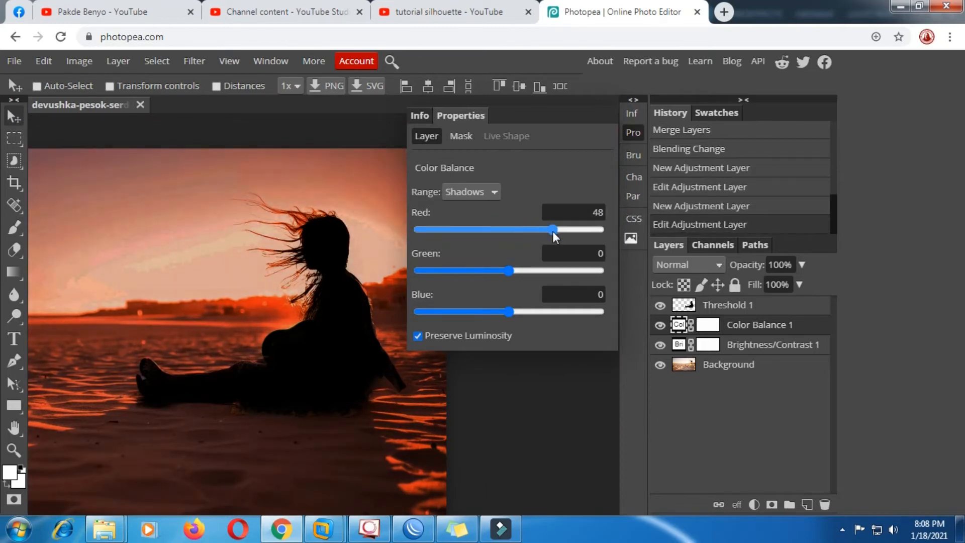
mouse_move(511, 270)
left_mouse_down()
mouse_move(491, 273)
mouse_move(511, 277)
mouse_move(499, 277)
left_mouse_up()
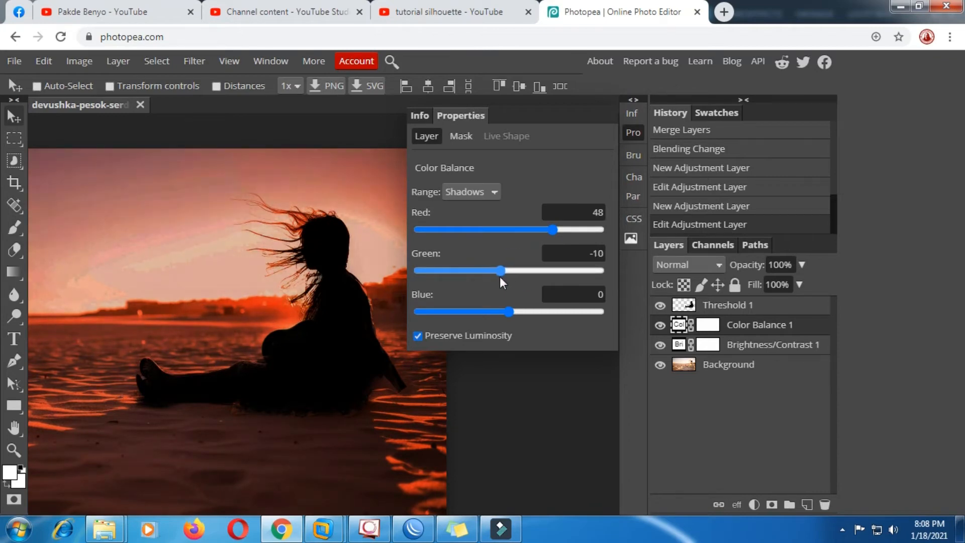
mouse_move(511, 314)
left_mouse_down()
mouse_move(493, 311)
mouse_move(505, 311)
left_mouse_up()
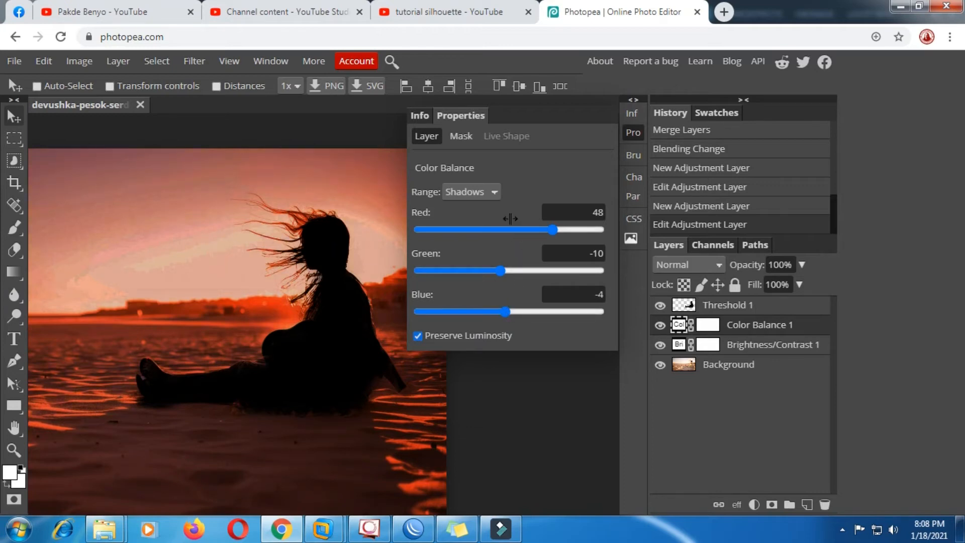
Step: Set the Midtones of the Color Balance adjustment to Red -10, Green 29 and Blue -7
left_click(496, 193)
left_click(481, 219)
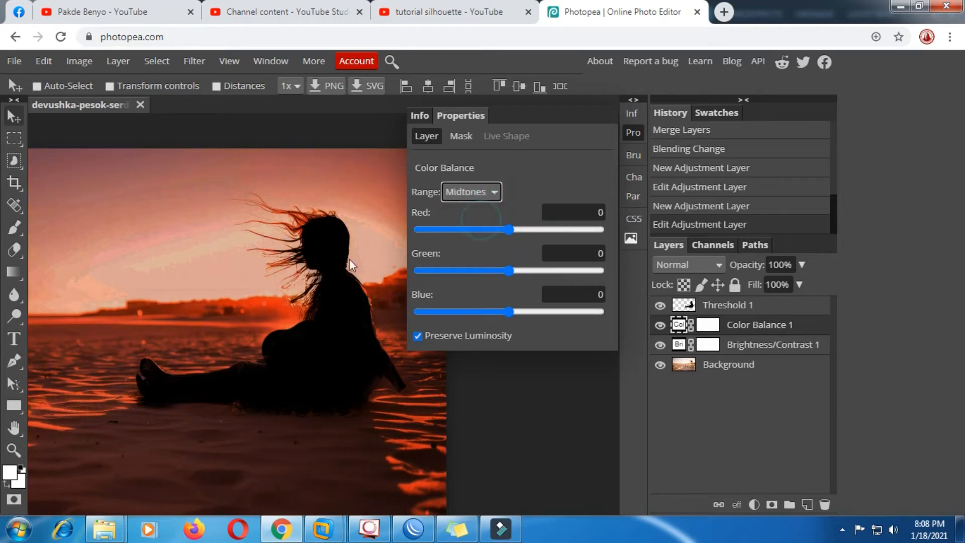
scroll(342, 262, "down", 1)
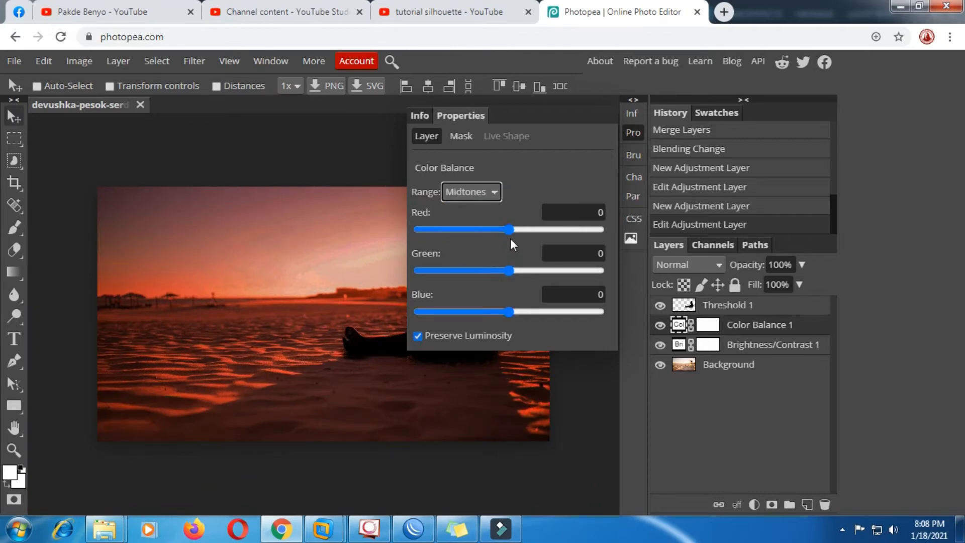
left_click_drag(511, 263, 535, 273)
left_click_drag(505, 315, 501, 315)
left_click_drag(508, 231, 499, 230)
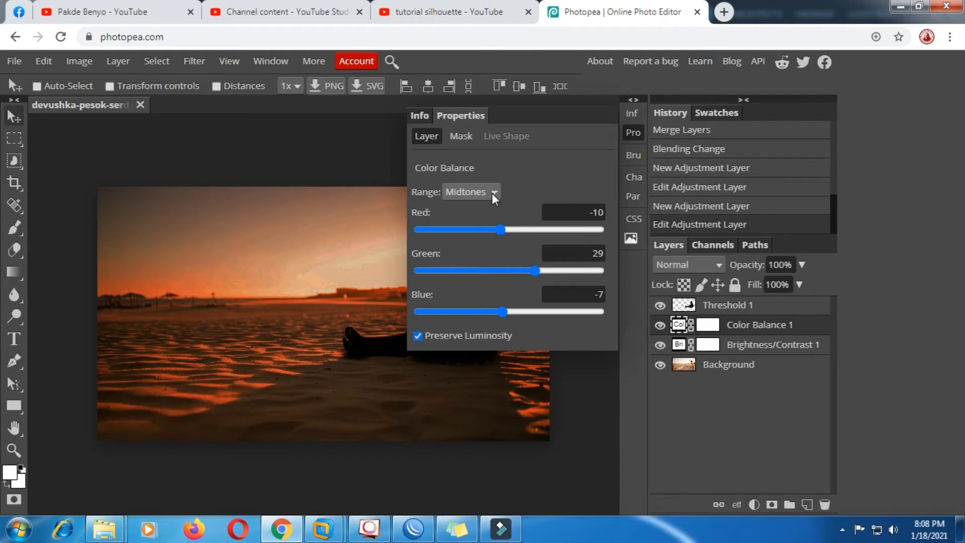
Step: Set the Highlights of the Color Balance adjustment to Red 2, Green -19 and Blue 65
left_click(492, 193)
left_click(482, 235)
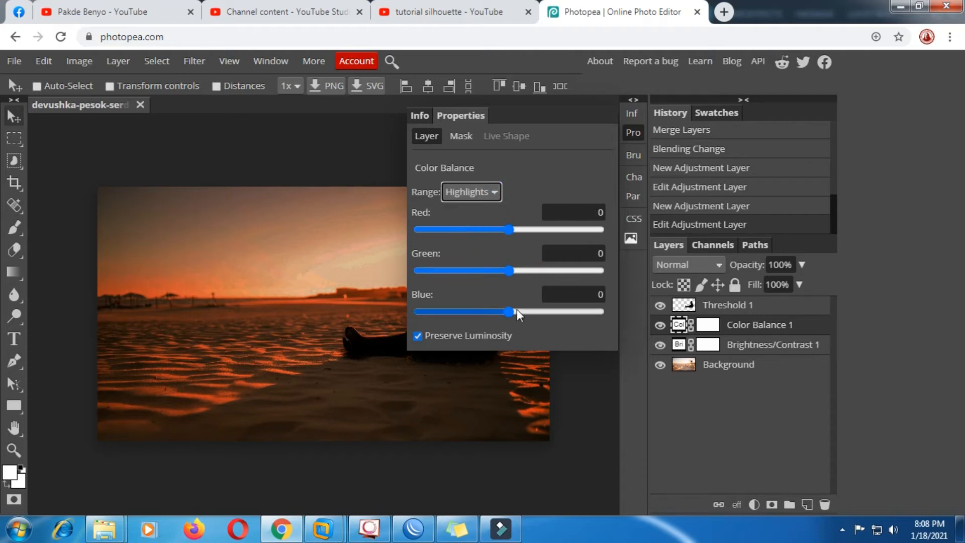
left_click_drag(506, 311, 568, 309)
left_click_drag(509, 269, 492, 269)
mouse_move(509, 230)
left_mouse_down()
mouse_move(464, 228)
mouse_move(511, 233)
left_mouse_up()
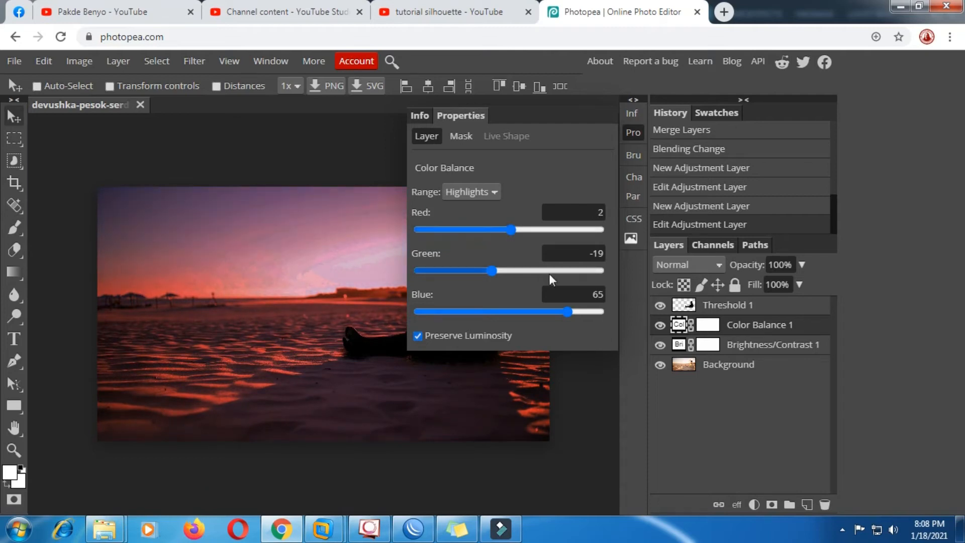
left_click(634, 132)
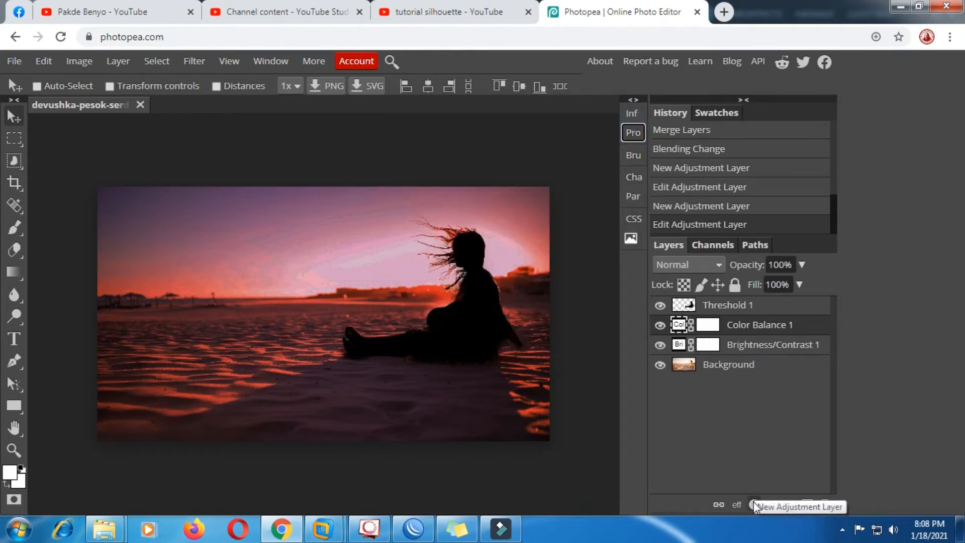
Step: Add a Vibrance adjustment layer above the Color Balance layer and set its vibrance to 55
left_click(754, 320)
left_click(753, 505)
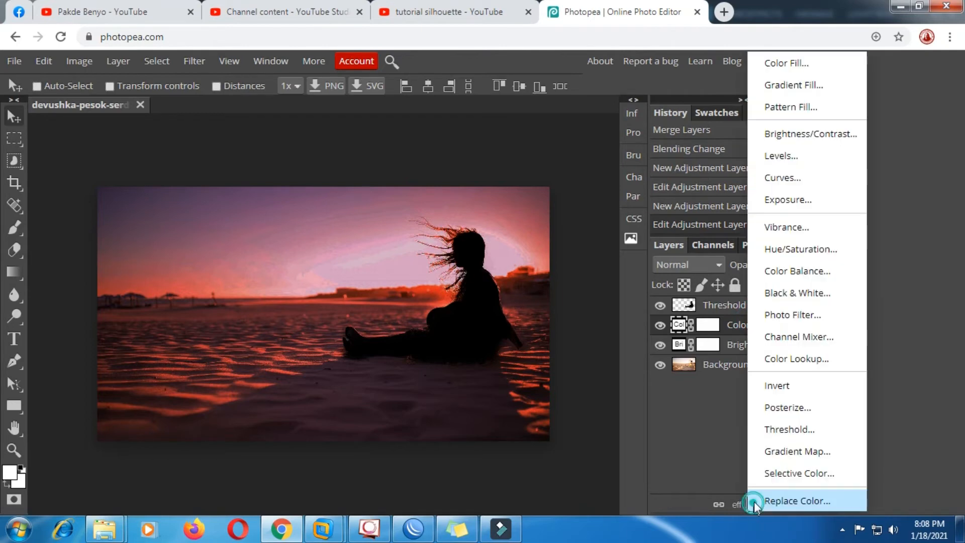
left_click(780, 229)
left_click_drag(515, 206, 559, 206)
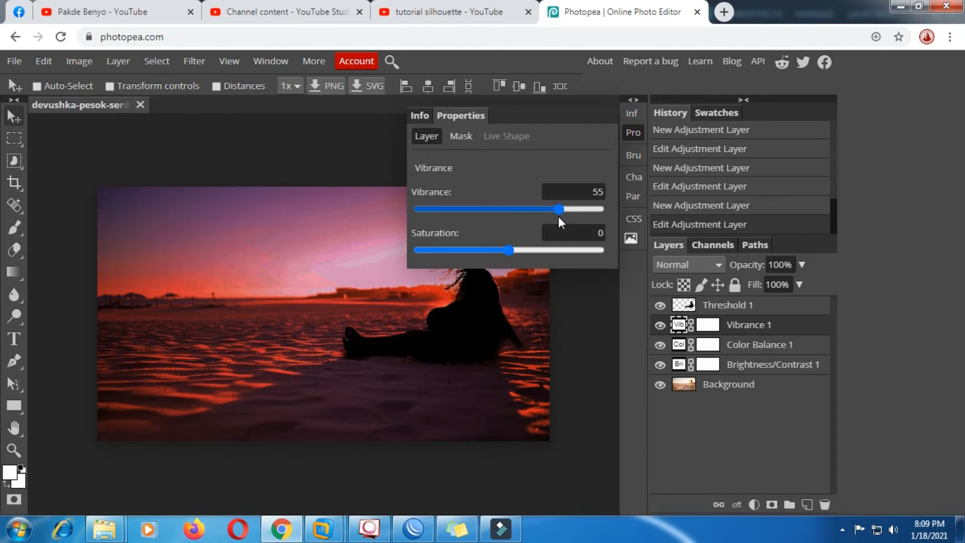
left_click(634, 133)
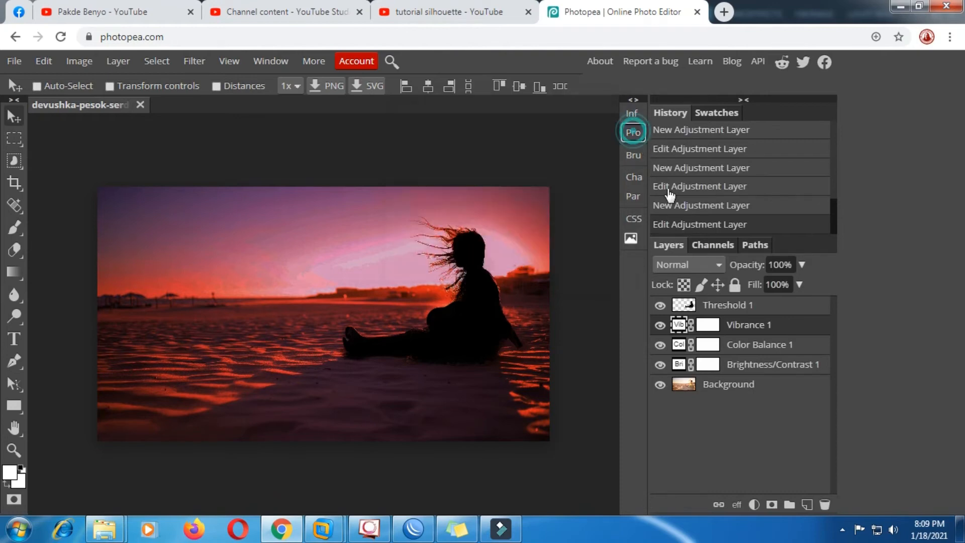
Step: Lower the opacity of the Threshold 1 silhouette layer to 25%
left_click(723, 304)
left_click(800, 265)
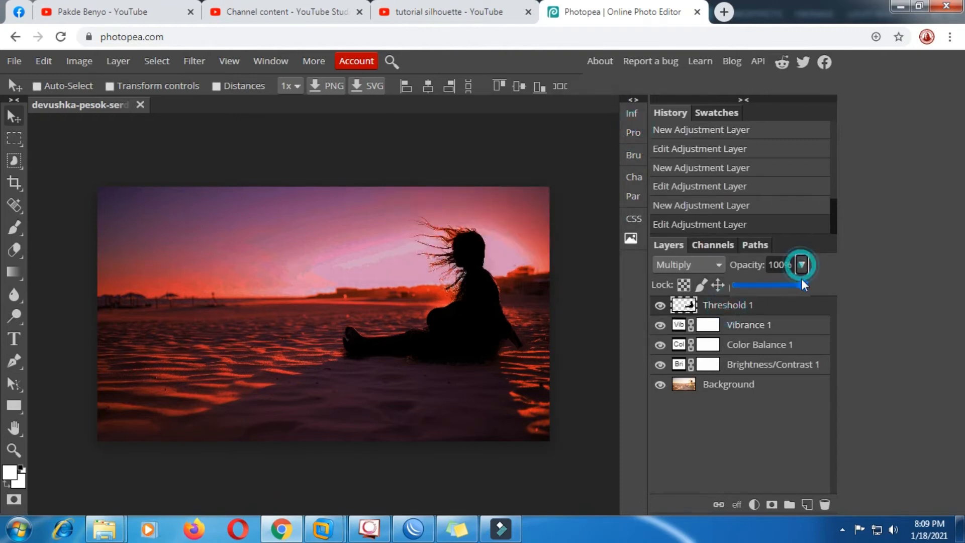
left_click_drag(801, 284, 736, 283)
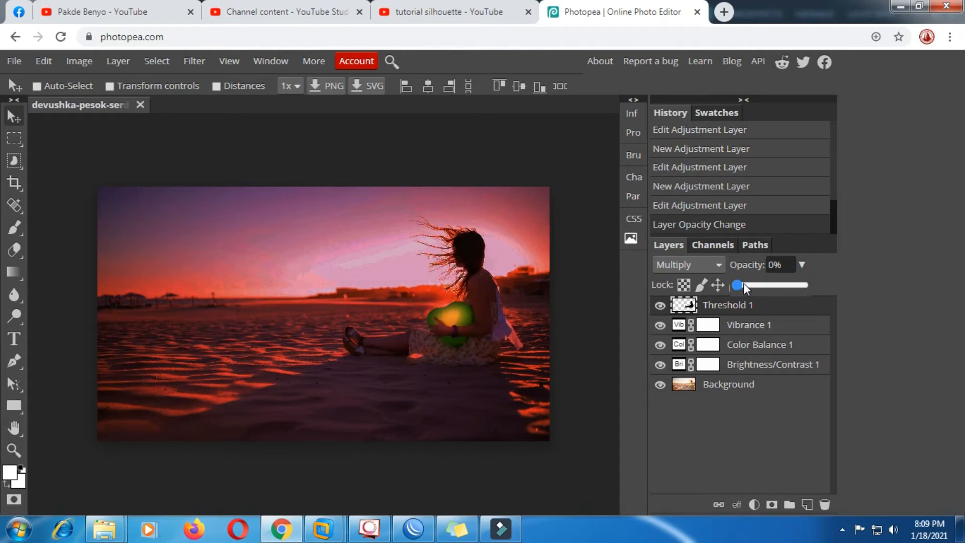
left_click(740, 304)
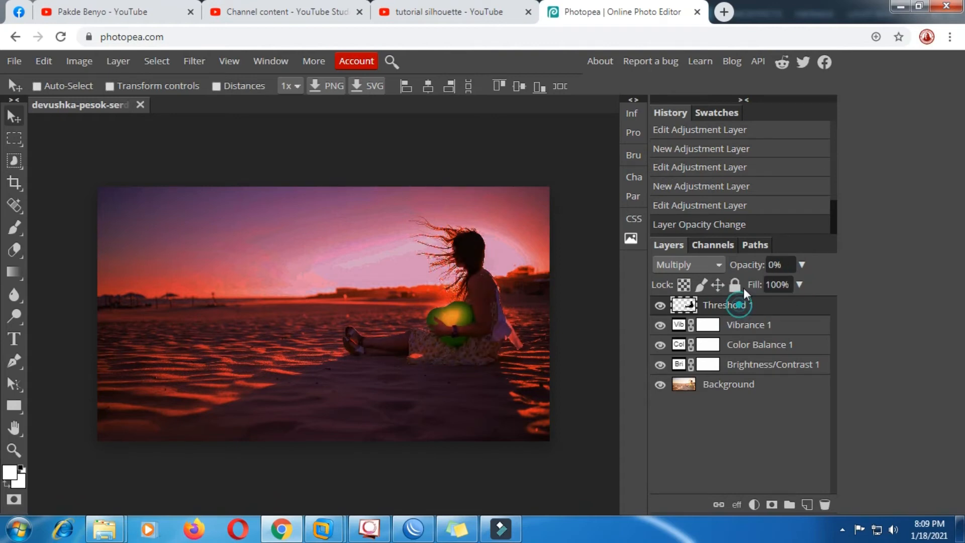
left_click(801, 264)
left_click_drag(742, 282, 760, 286)
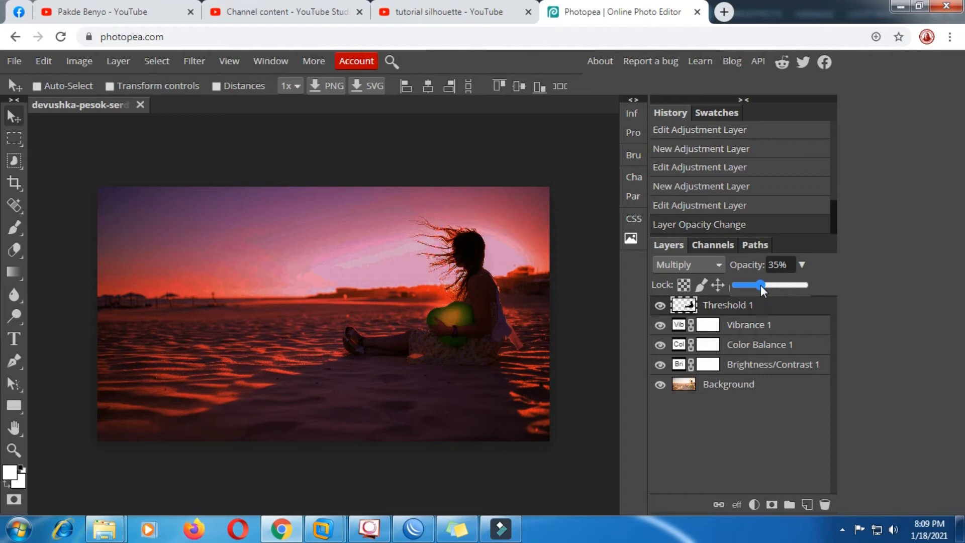
scroll(534, 280, "up", 3)
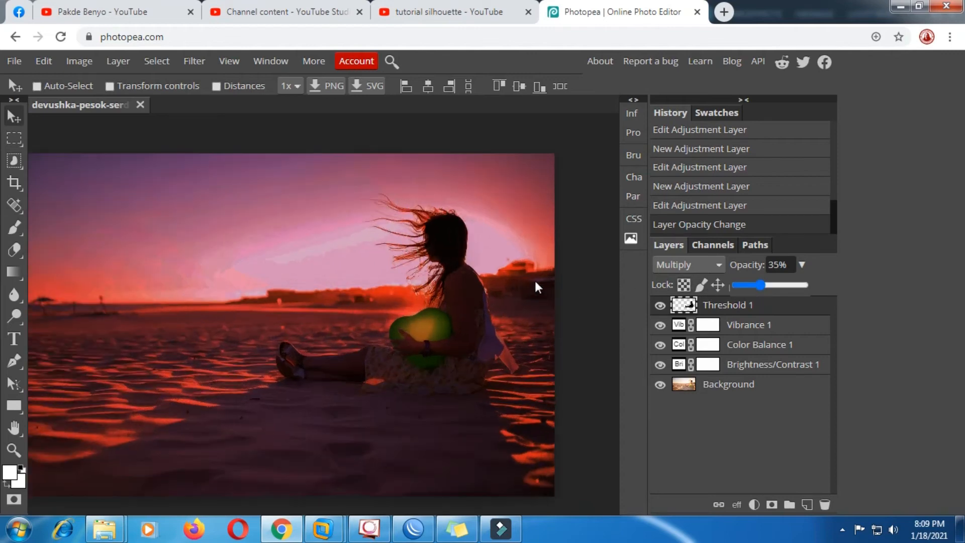
scroll(536, 284, "down", 2)
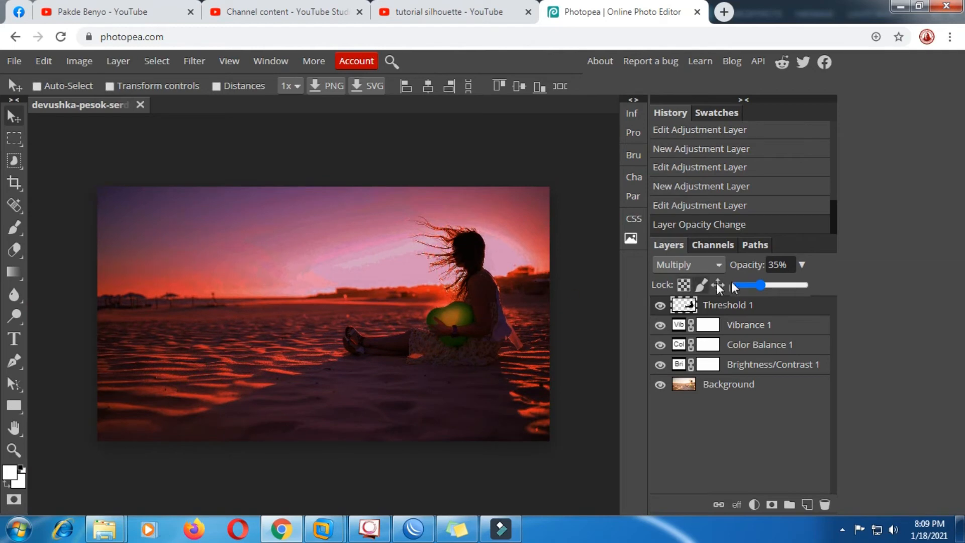
mouse_move(761, 285)
left_mouse_down()
mouse_move(729, 284)
mouse_move(768, 287)
left_mouse_up()
left_click_drag(764, 287, 753, 288)
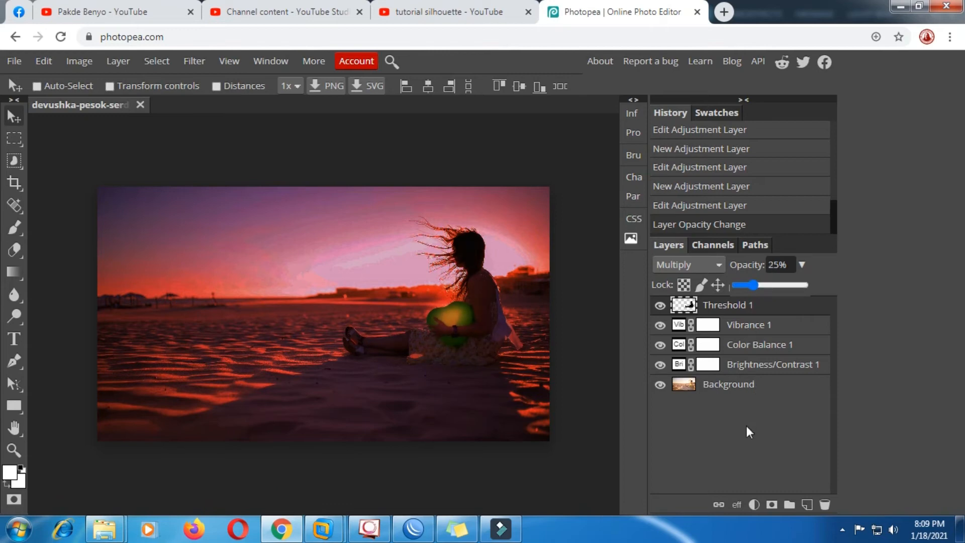
Step: Add a Photo Filter adjustment layer above the Threshold 1 layer and set its filter color to violet with a hue of about 270°
left_click(755, 504)
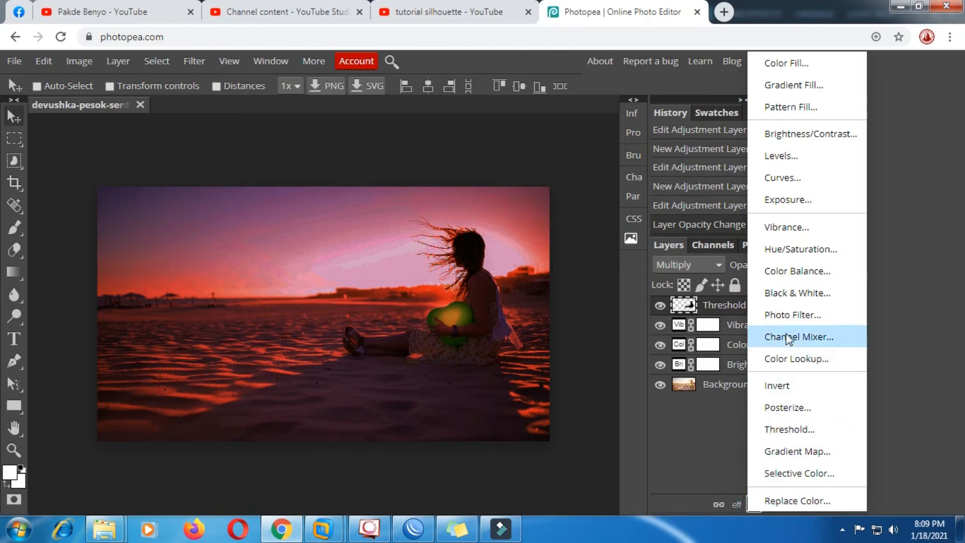
left_click(763, 316)
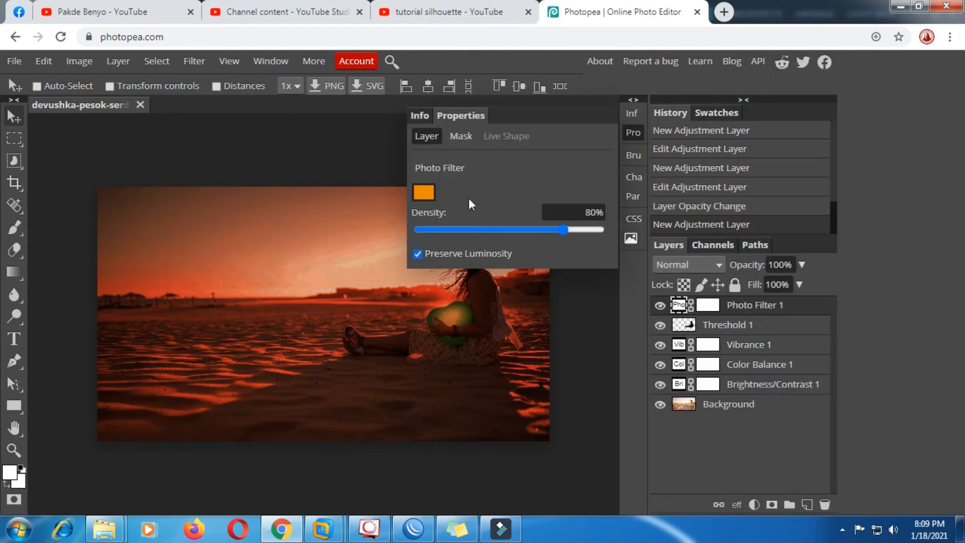
left_click(423, 192)
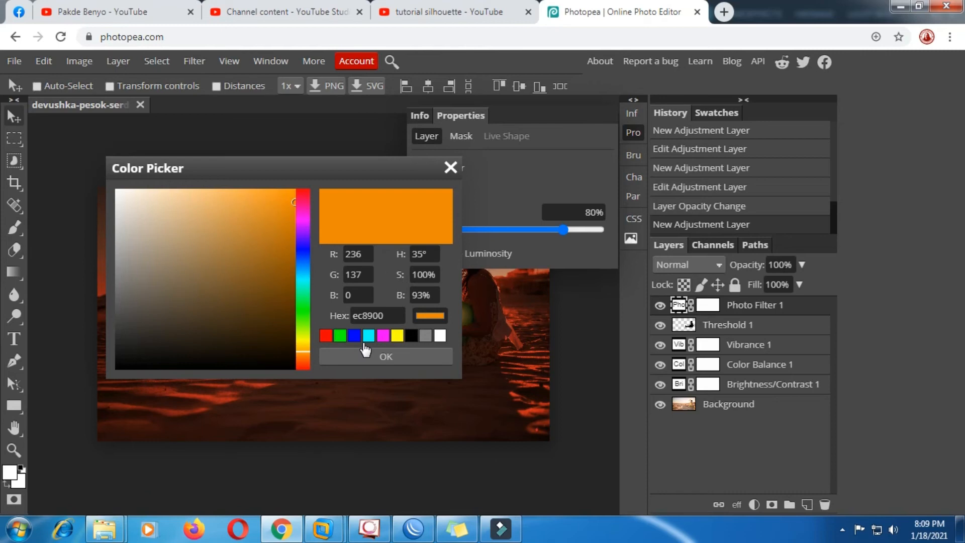
left_click(383, 336)
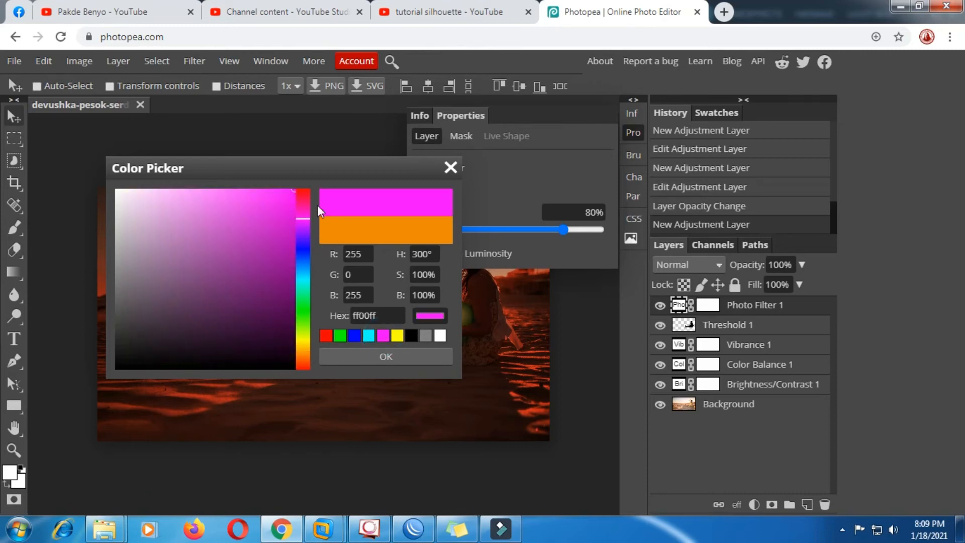
left_click_drag(318, 168, 717, 186)
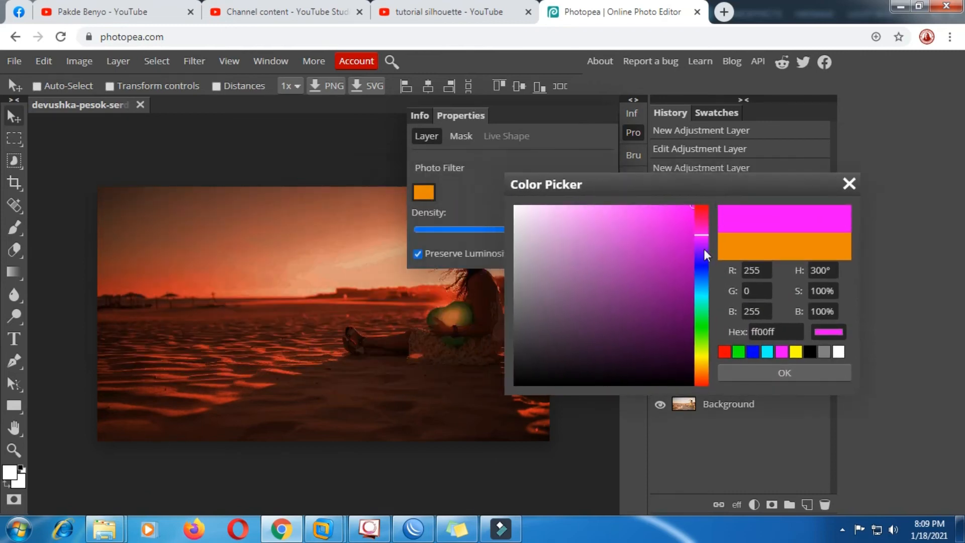
left_click(704, 248)
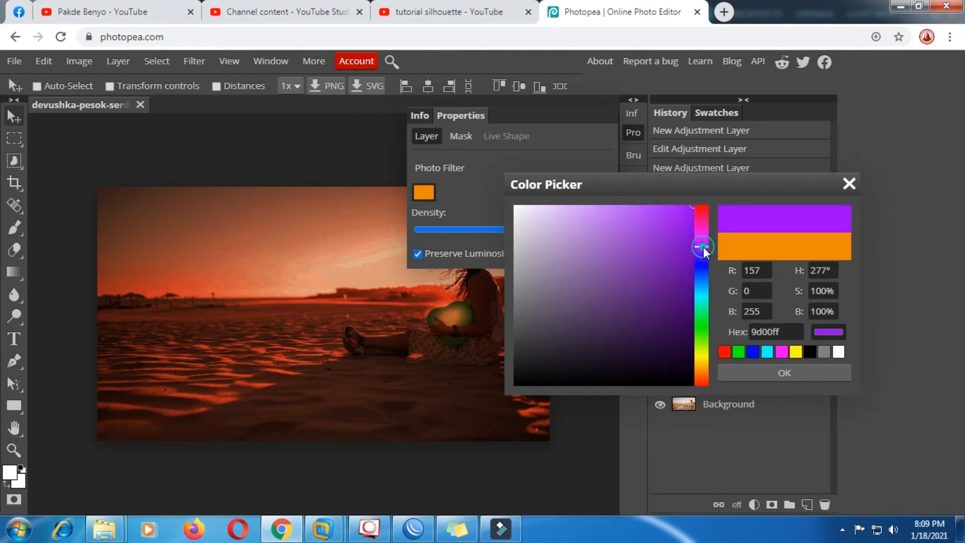
left_click(702, 250)
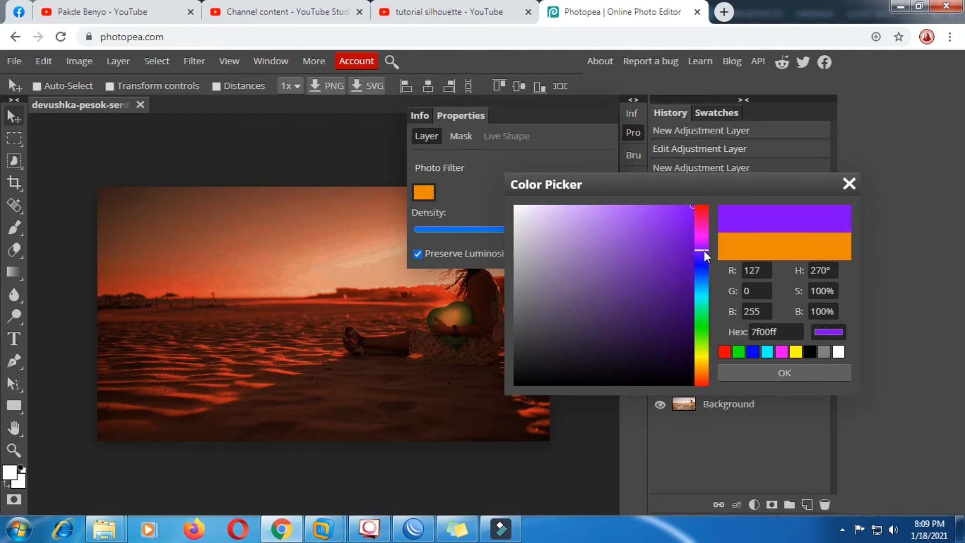
left_click(704, 248)
left_click(703, 252)
left_click(773, 372)
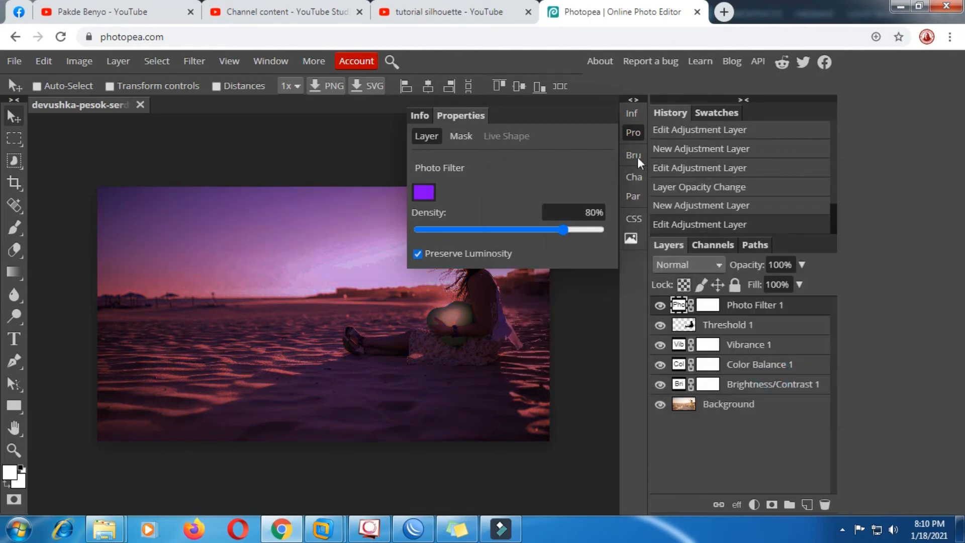
left_click(634, 132)
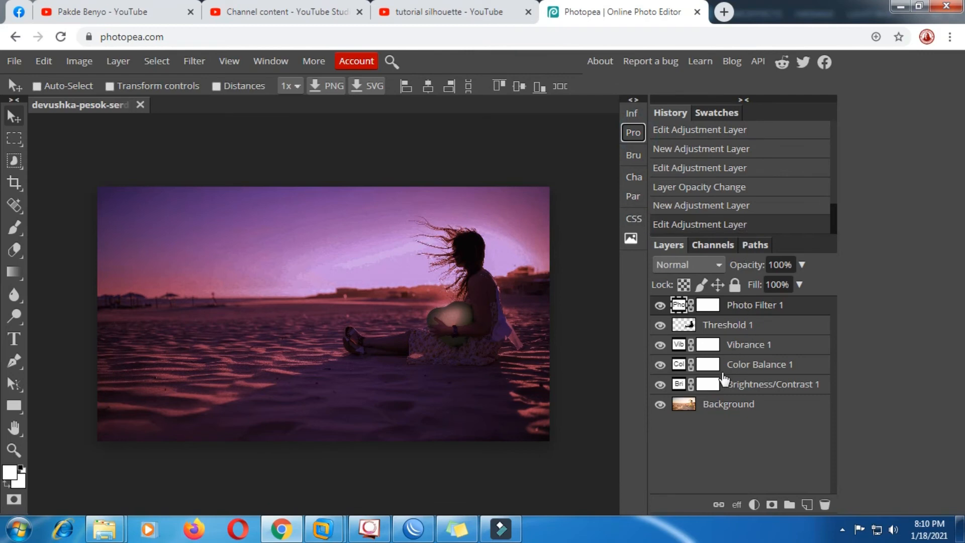
Step: Set the Brightness/Contrast 1 adjustment layer to brightness -134 and contrast 67
left_click(748, 384)
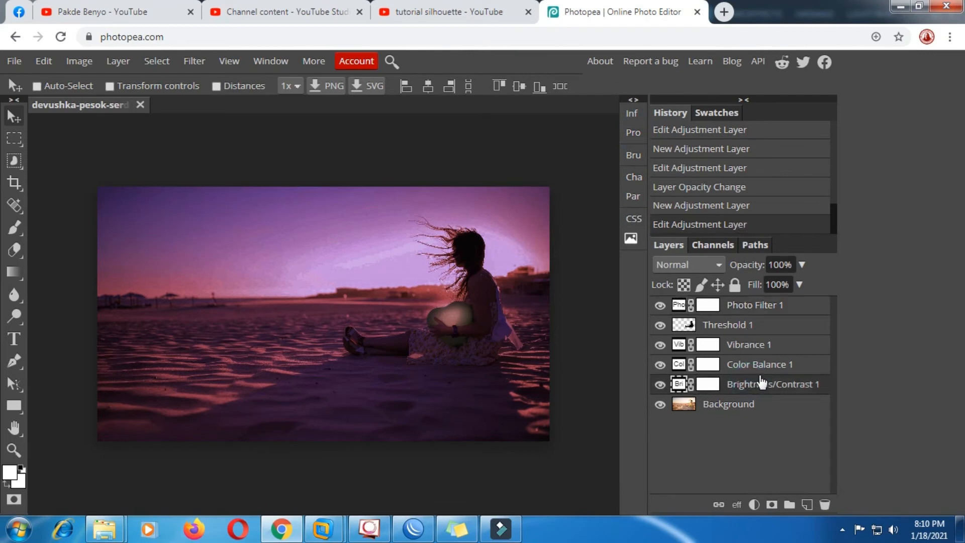
double_click(678, 385)
left_click_drag(433, 209, 429, 209)
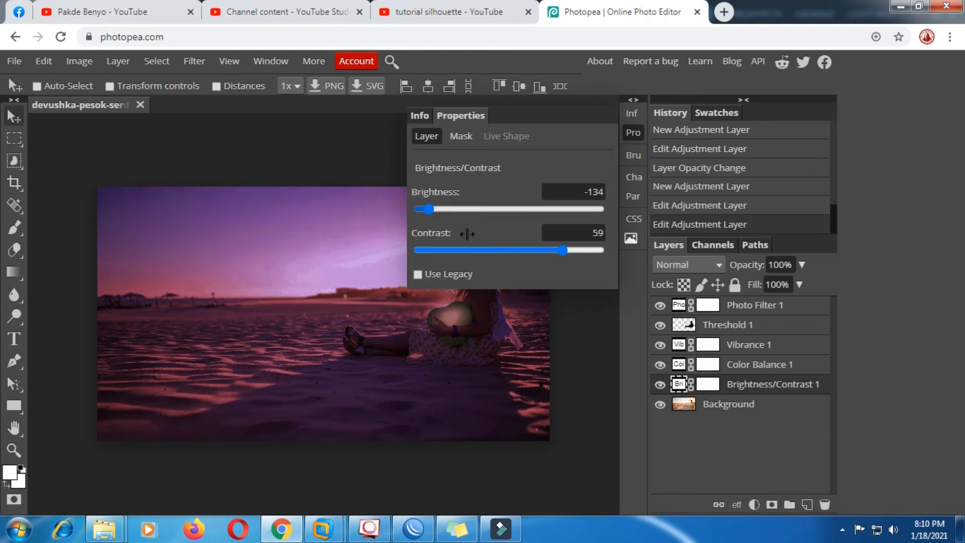
left_click_drag(569, 250, 570, 253)
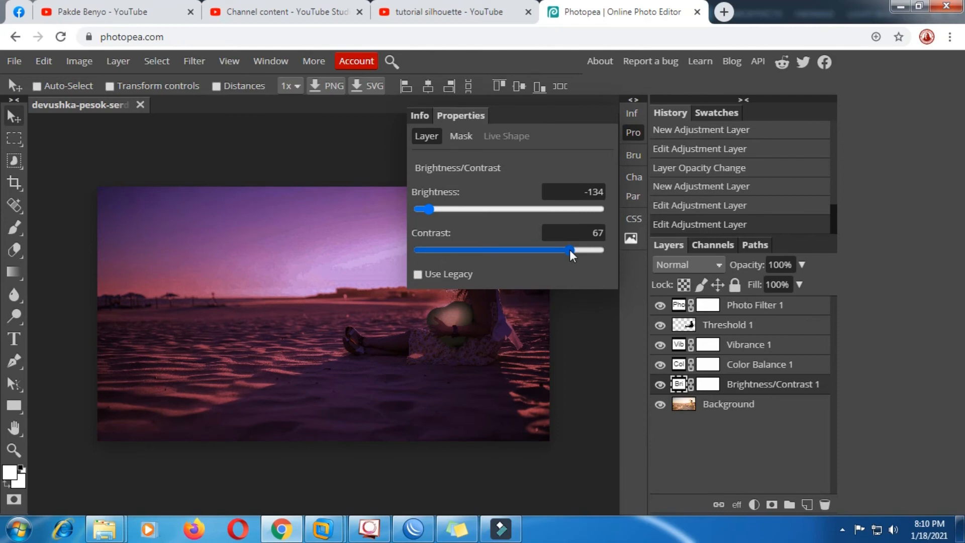
left_click(633, 134)
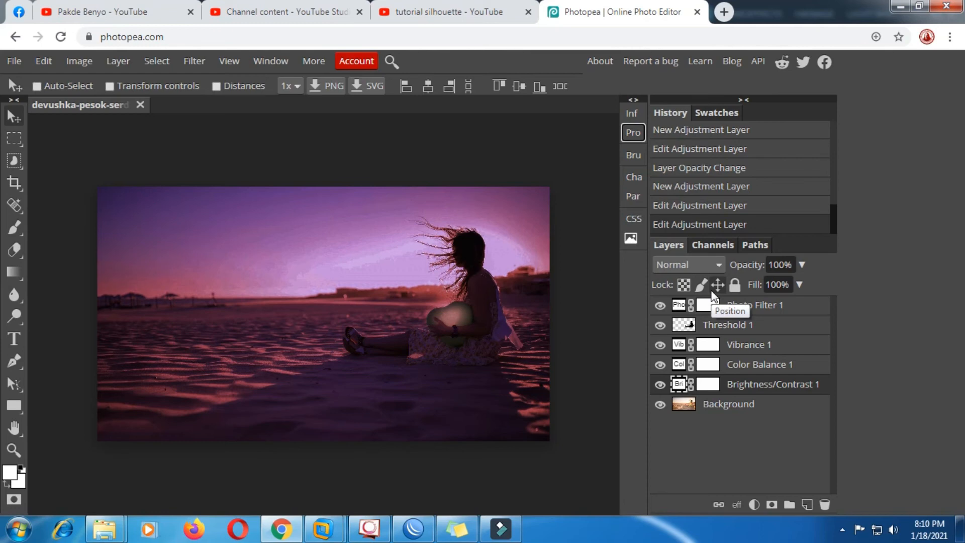
Step: Raise the opacity of the Threshold 1 silhouette layer to 48%
left_click(728, 323)
left_click(802, 265)
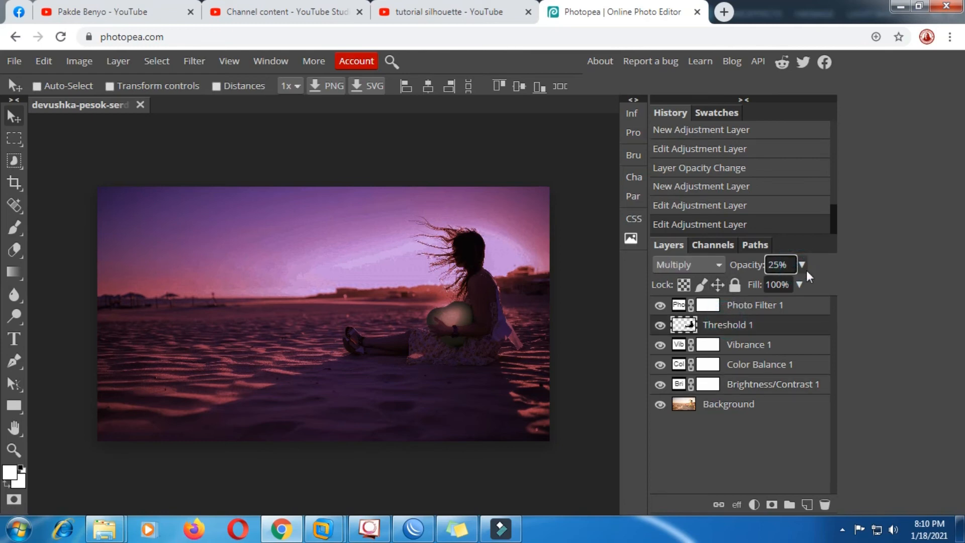
left_click_drag(761, 285, 775, 286)
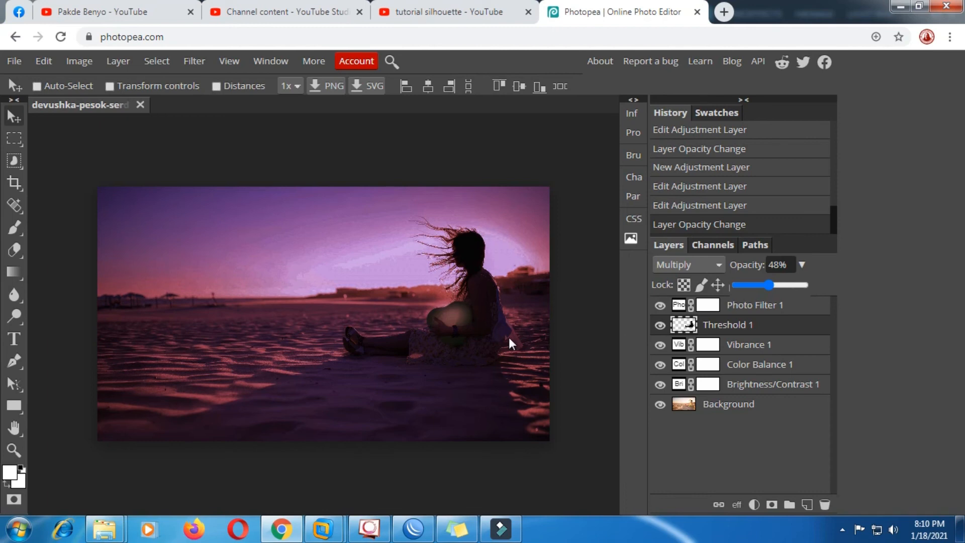
scroll(509, 339, "up", 3)
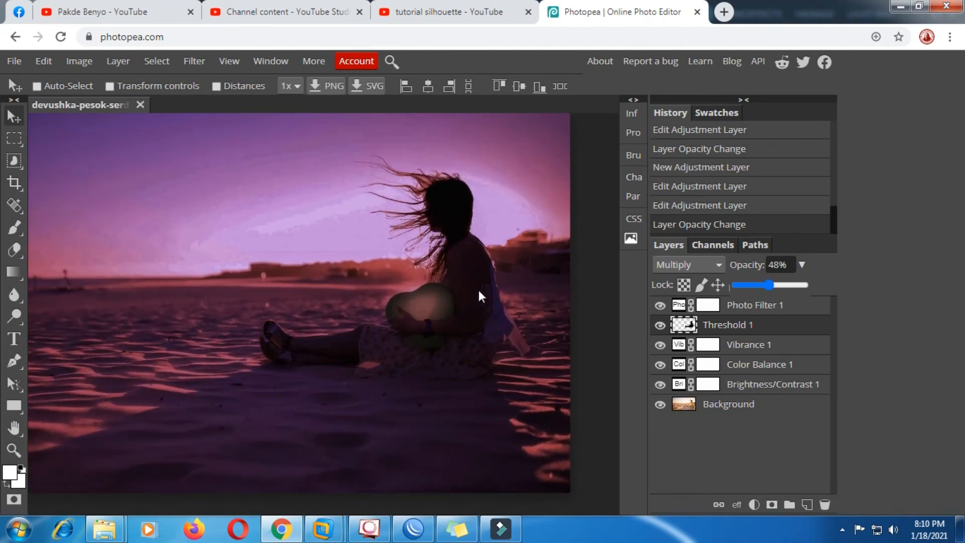
scroll(463, 266, "up", 1)
scroll(444, 326, "up", 2)
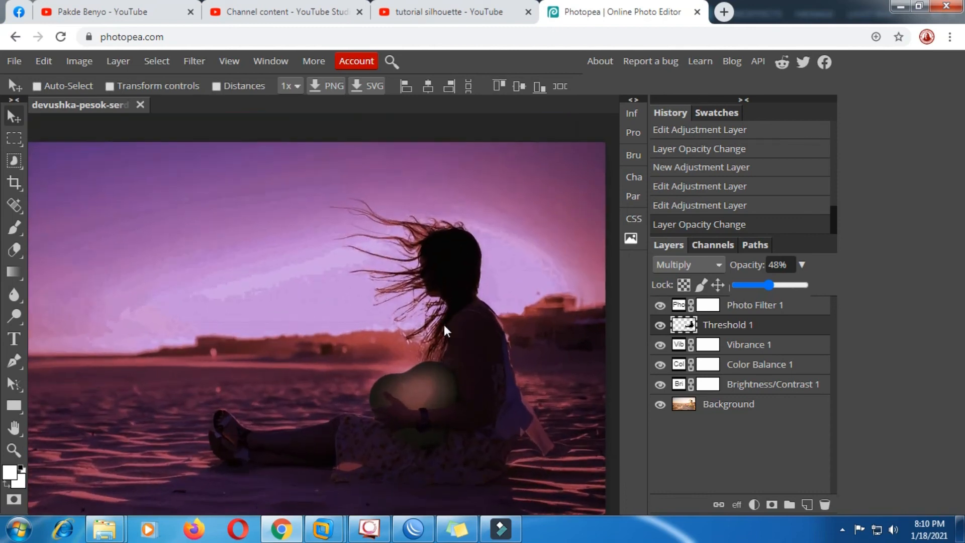
scroll(444, 325, "up", 1)
scroll(444, 325, "down", 2)
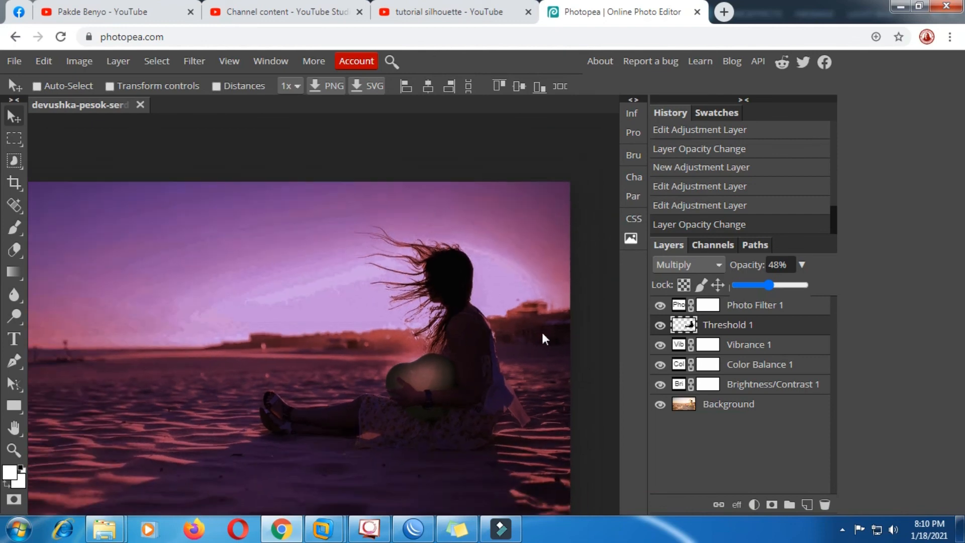
left_click(715, 325)
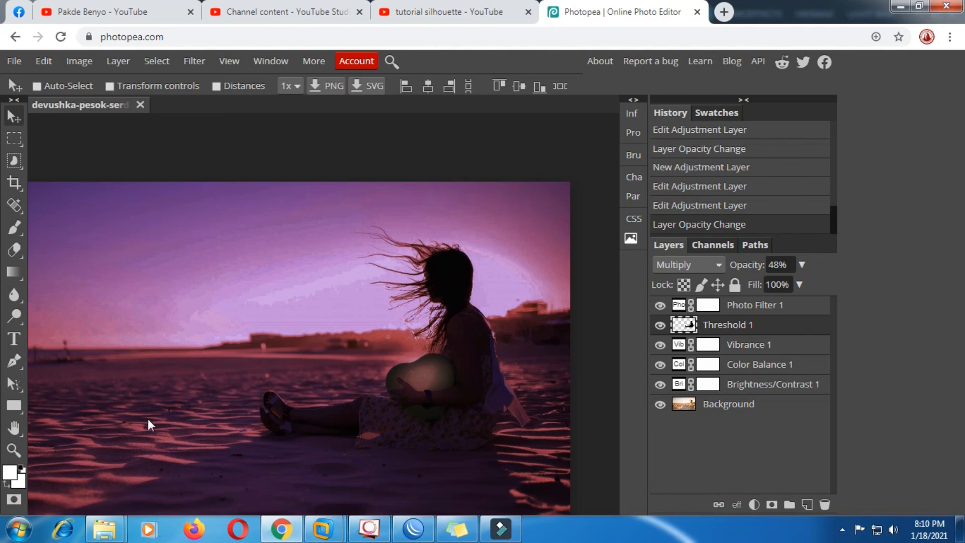
Step: Export the image as a 1920 × 1080 px JPG at 100% quality
left_click(21, 61)
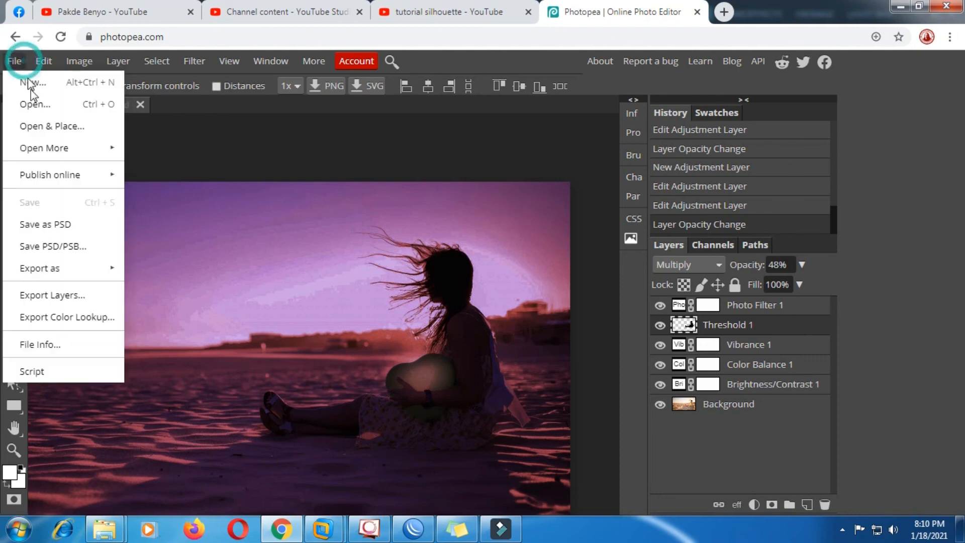
mouse_move(55, 269)
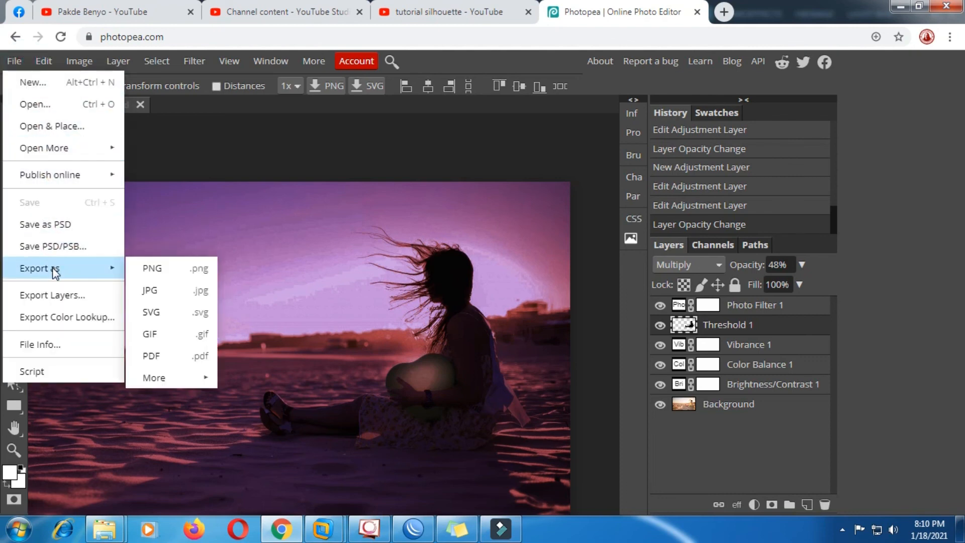
left_click(150, 291)
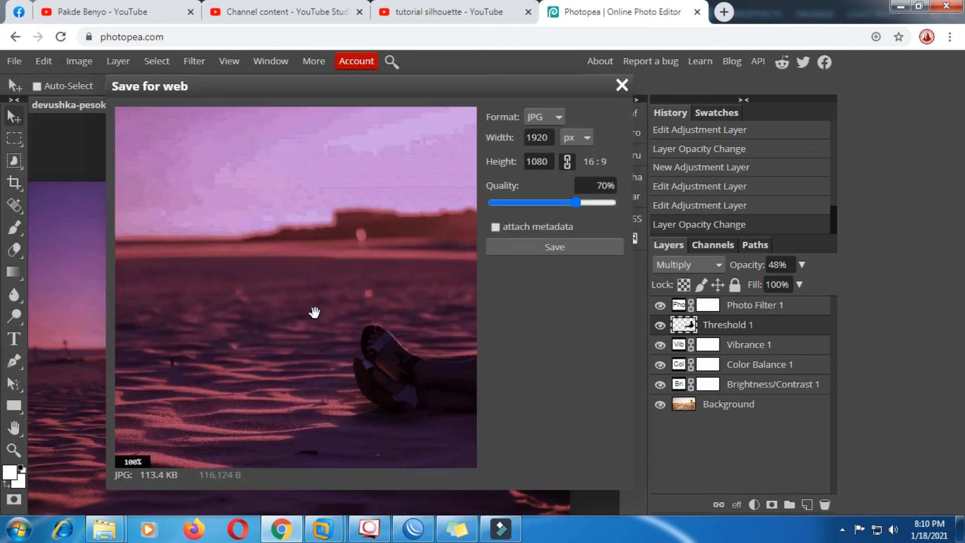
left_click_drag(586, 201, 629, 209)
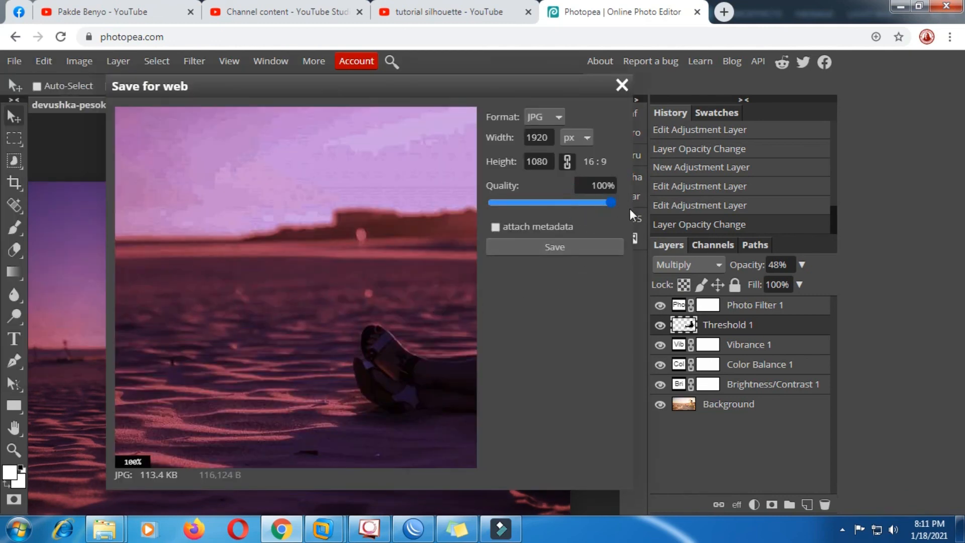
left_click(560, 246)
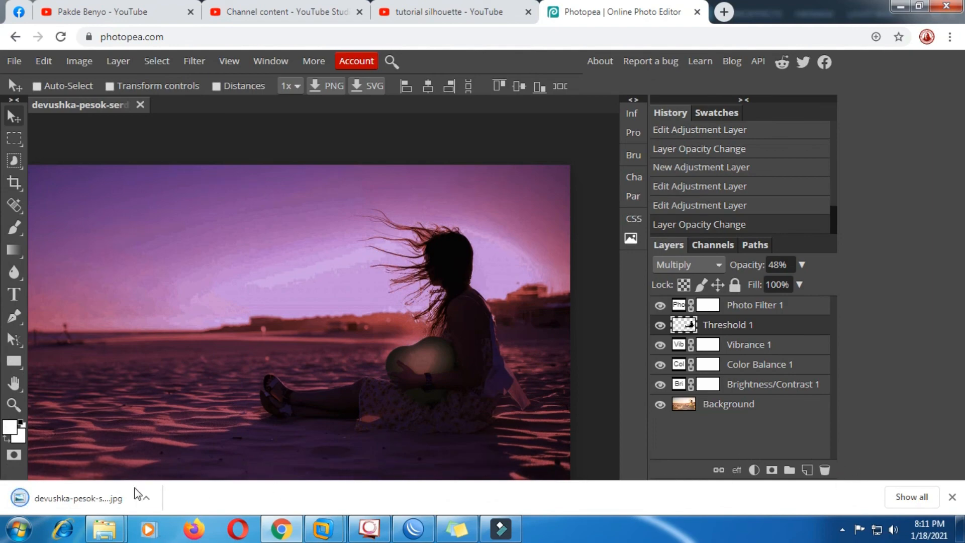
Step: Open the exported JPG in Windows Photo Viewer, check the finished picture and close the viewer
left_click(22, 499)
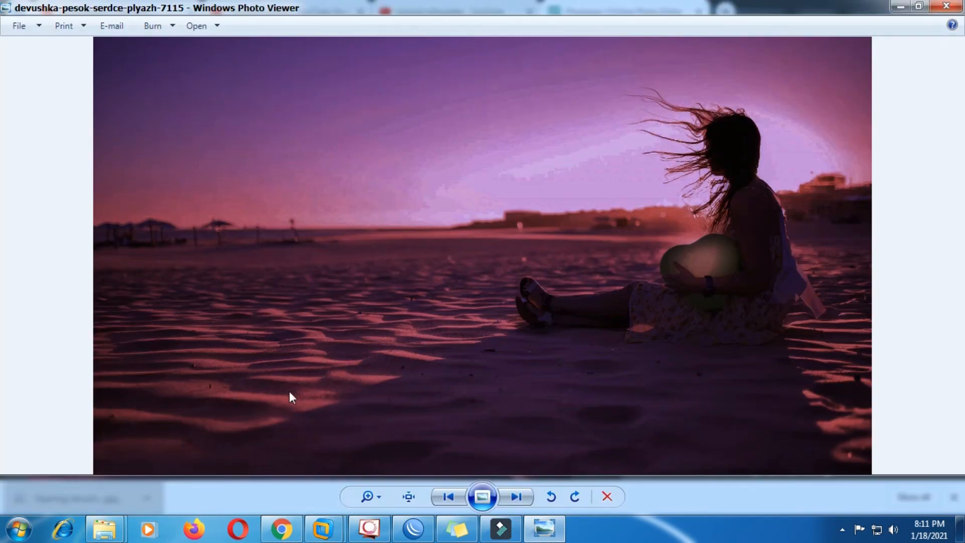
left_click(946, 7)
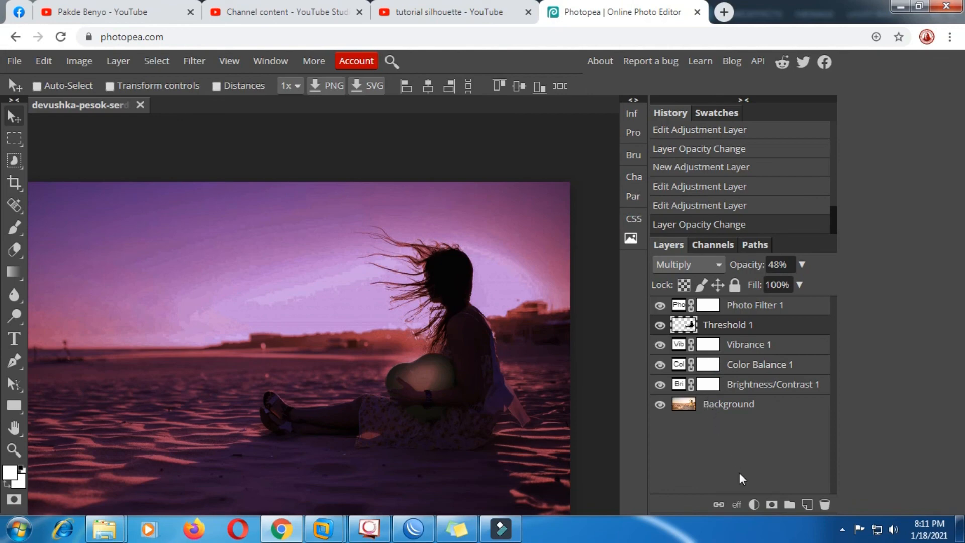
left_click(841, 529)
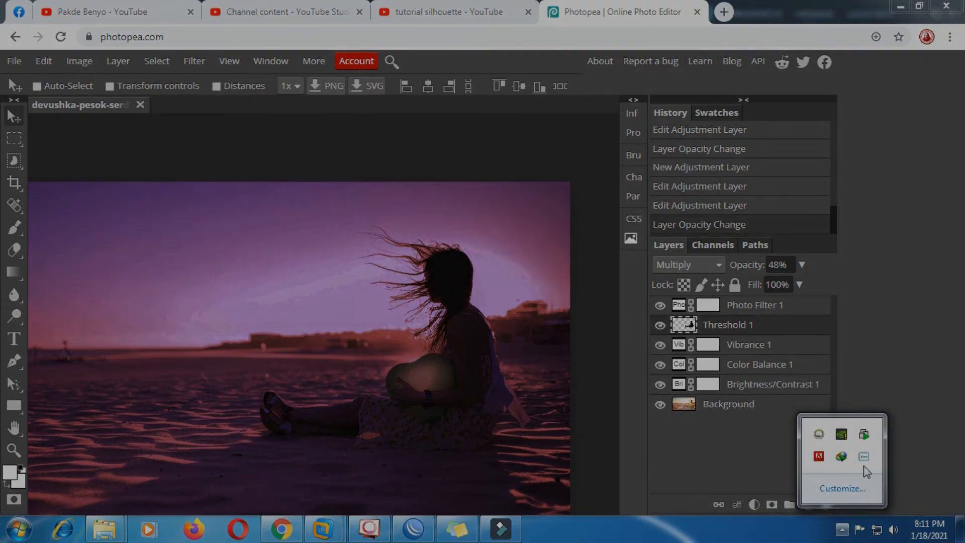